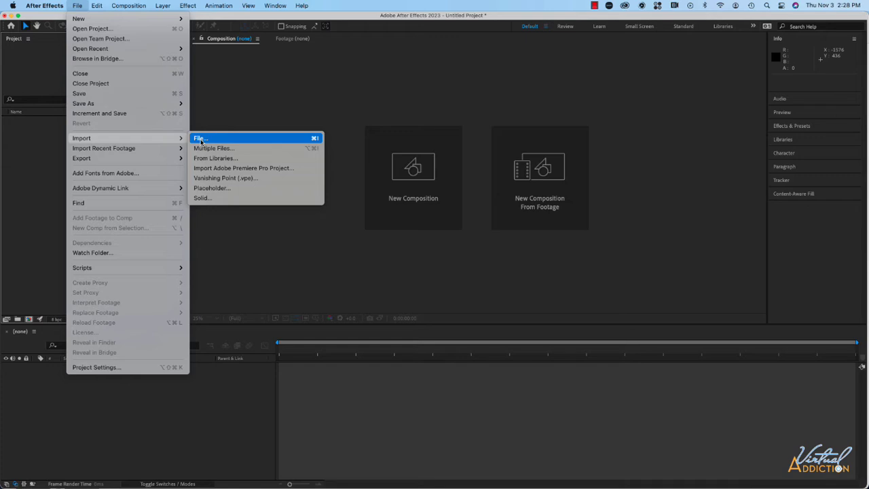
{"action": "left_click", "coordinate": [43, 140]}
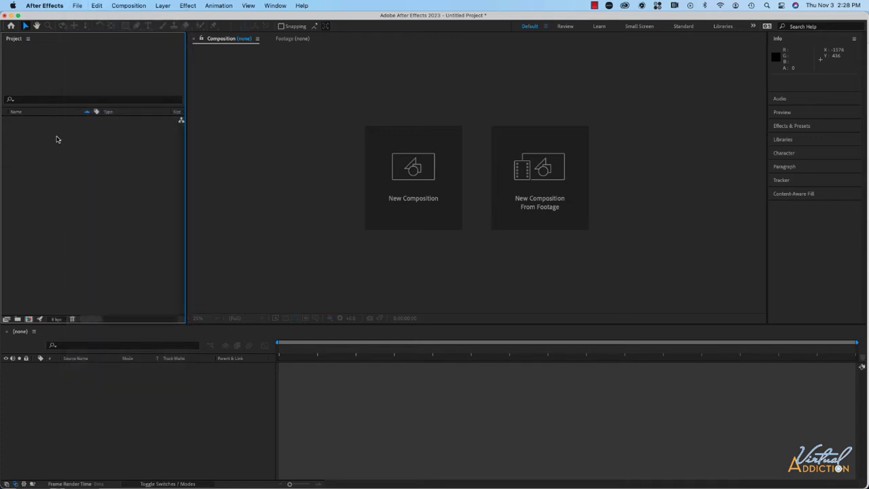
{"action": "double_click", "coordinate": [55, 143]}
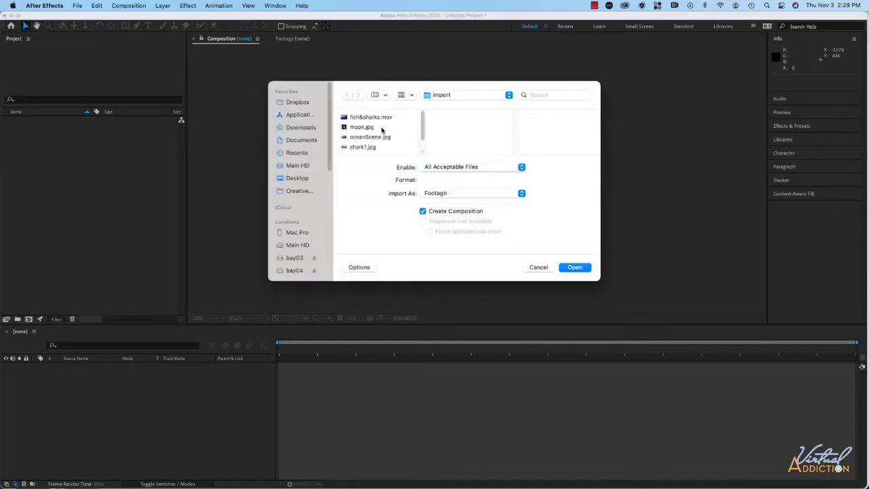
{"action": "scroll", "coordinate": [381, 130], "scroll_direction": "down", "scroll_amount": 5}
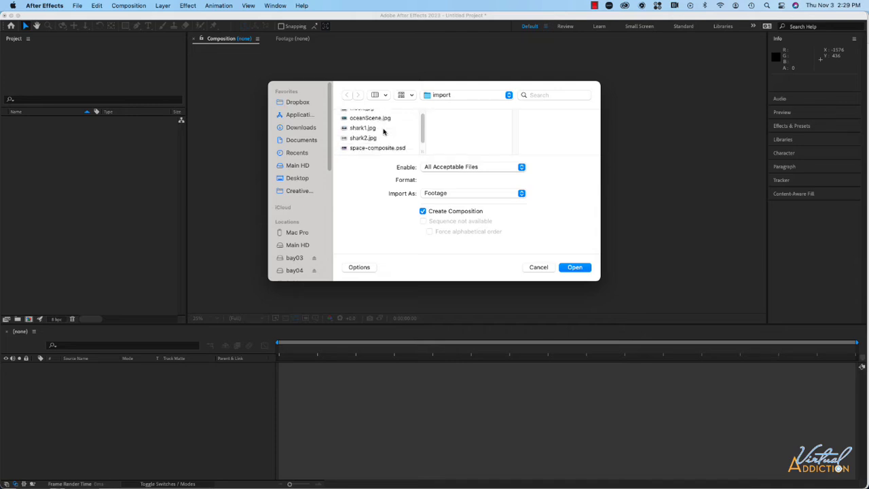
{"action": "scroll", "coordinate": [383, 131], "scroll_direction": "up", "scroll_amount": 5}
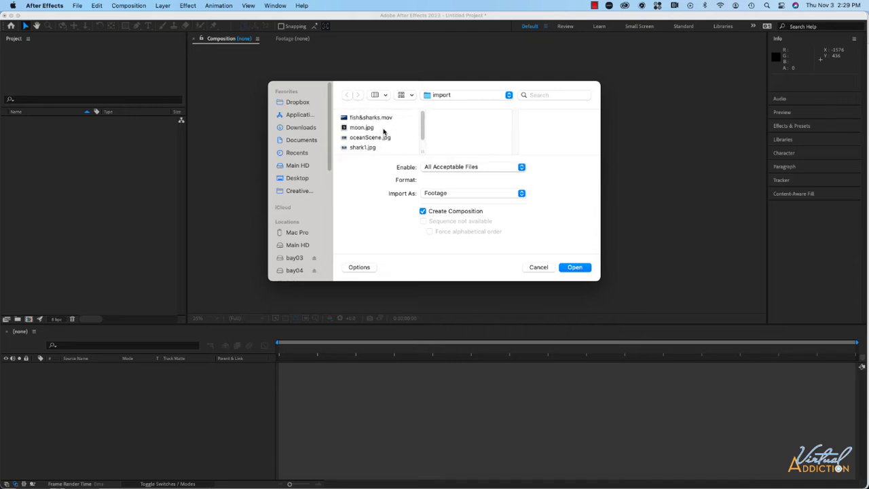
{"action": "left_click", "coordinate": [539, 267]}
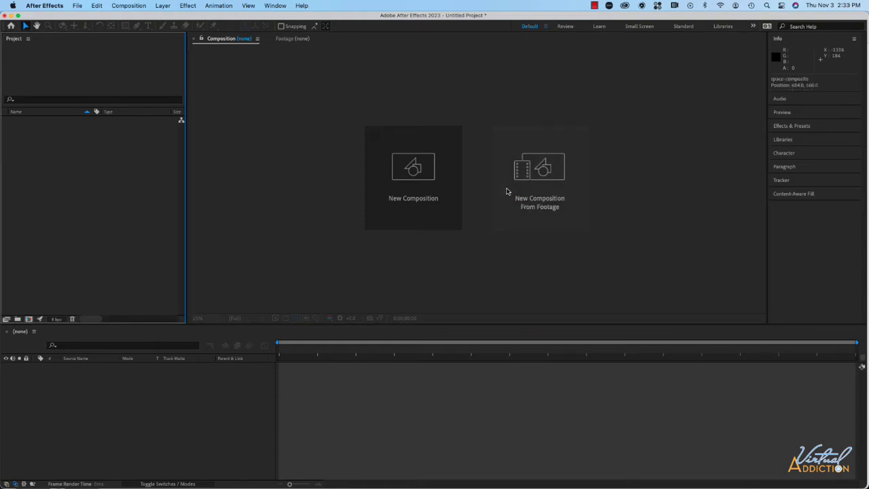
- Start a new composition from footage and choose the umbrella.ai file from the import folder
{"action": "left_click", "coordinate": [537, 175]}
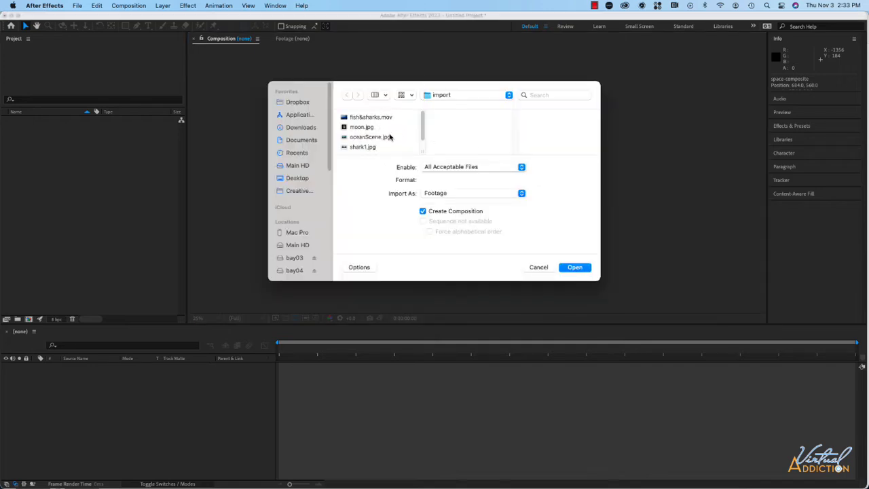
{"action": "scroll", "coordinate": [363, 141], "scroll_direction": "down", "scroll_amount": 3}
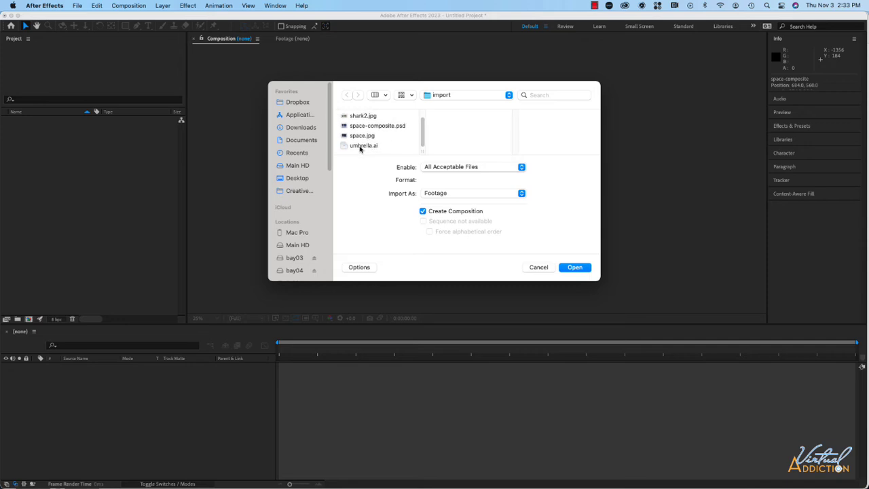
{"action": "left_click", "coordinate": [365, 147]}
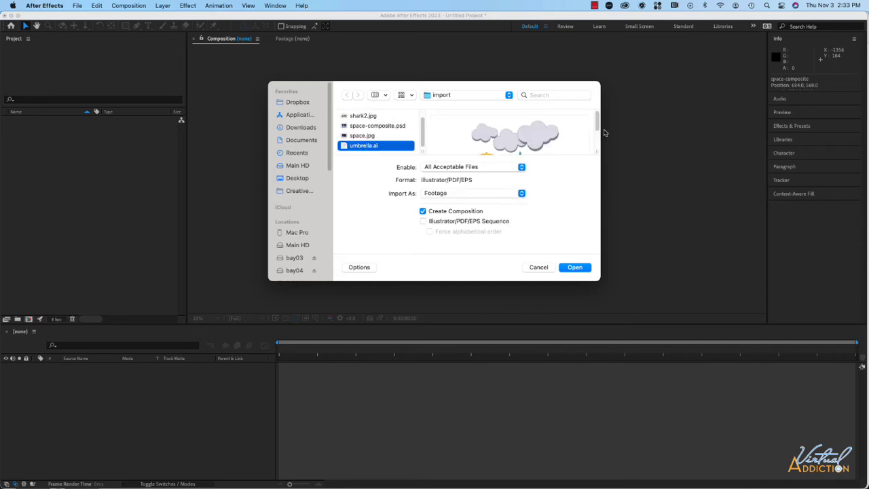
{"action": "mouse_move", "coordinate": [597, 121]}
{"action": "left_mouse_down"}
{"action": "mouse_move", "coordinate": [597, 130]}
{"action": "mouse_move", "coordinate": [597, 119]}
{"action": "left_mouse_up"}
{"action": "left_click", "coordinate": [576, 268]}
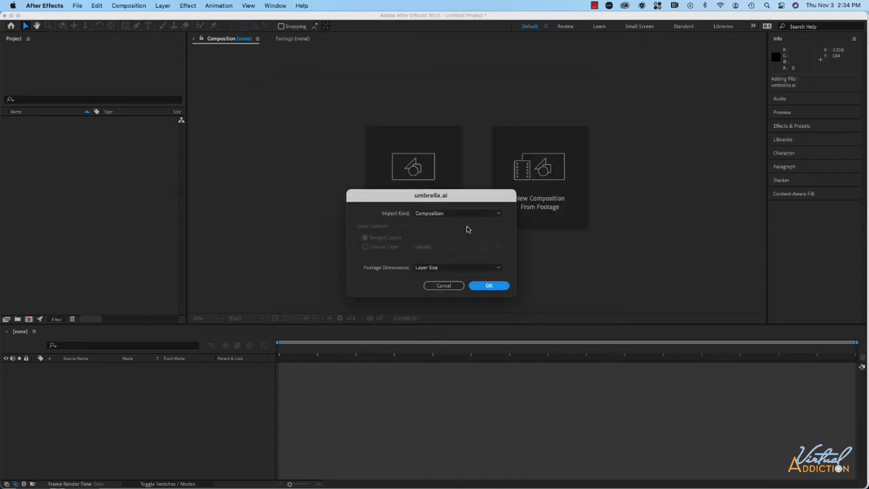
- Import umbrella.ai with the Footage import kind and its layers merged
{"action": "left_click", "coordinate": [443, 220]}
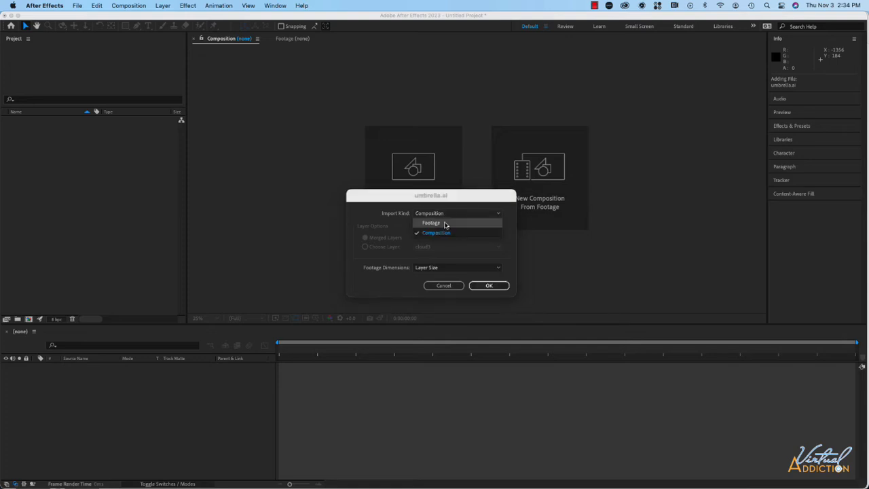
{"action": "left_click", "coordinate": [443, 222]}
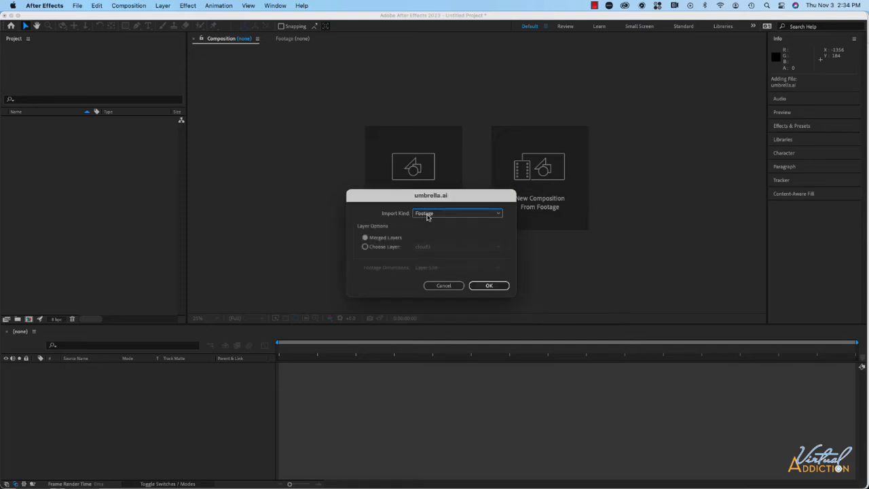
{"action": "left_click", "coordinate": [365, 247]}
{"action": "left_click", "coordinate": [447, 248]}
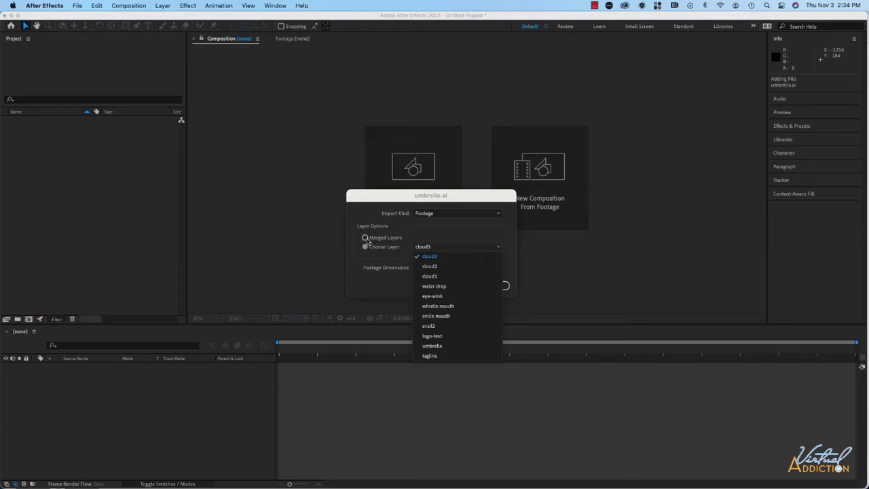
{"action": "left_click", "coordinate": [366, 238]}
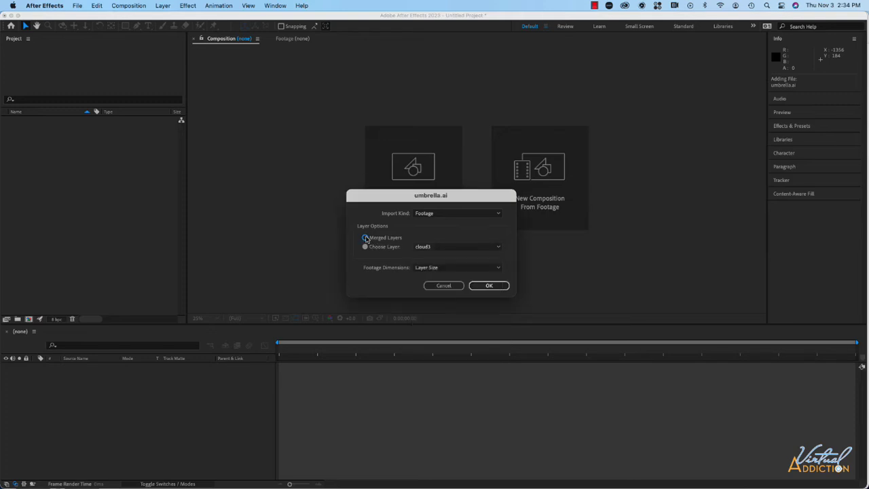
{"action": "left_click", "coordinate": [496, 287]}
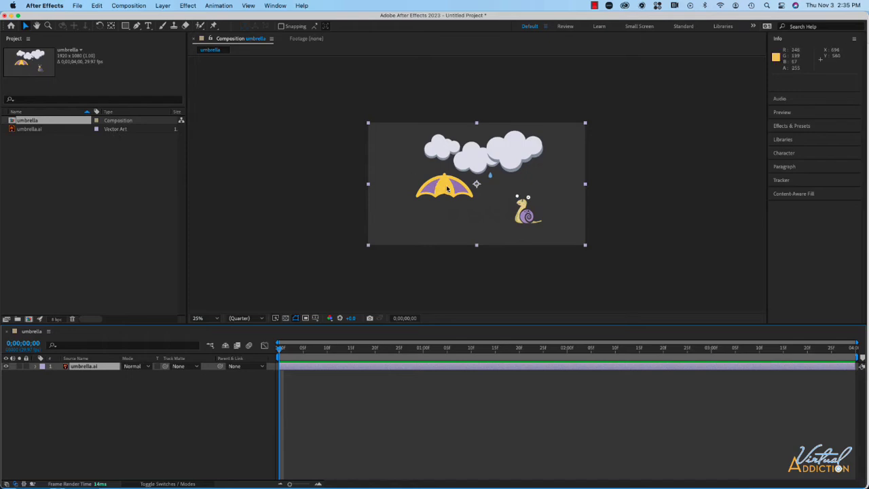
- Try moving the merged umbrella.ai artwork in the composition, and undo the moves and the import
{"action": "mouse_move", "coordinate": [447, 189]}
{"action": "left_mouse_down"}
{"action": "mouse_move", "coordinate": [429, 190]}
{"action": "mouse_move", "coordinate": [502, 190]}
{"action": "mouse_move", "coordinate": [445, 190]}
{"action": "left_mouse_up"}
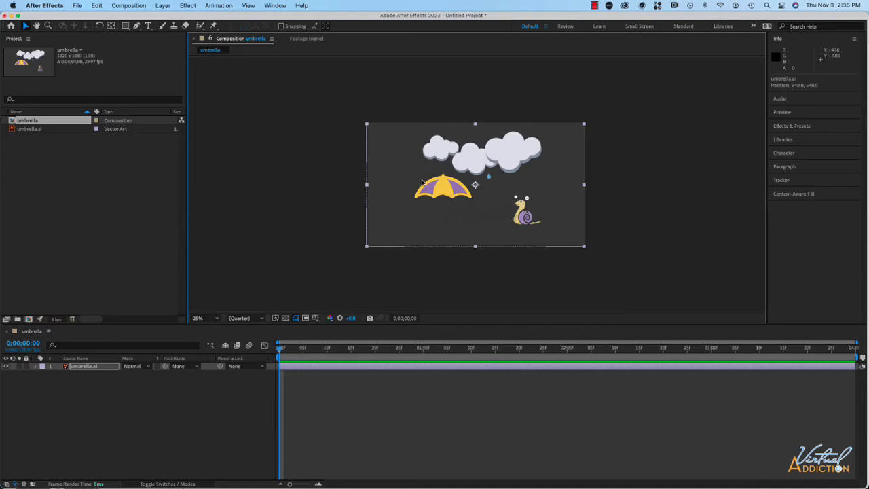
{"action": "mouse_move", "coordinate": [443, 192]}
{"action": "left_mouse_down"}
{"action": "mouse_move", "coordinate": [369, 189]}
{"action": "mouse_move", "coordinate": [463, 186]}
{"action": "mouse_move", "coordinate": [446, 191]}
{"action": "left_mouse_up"}
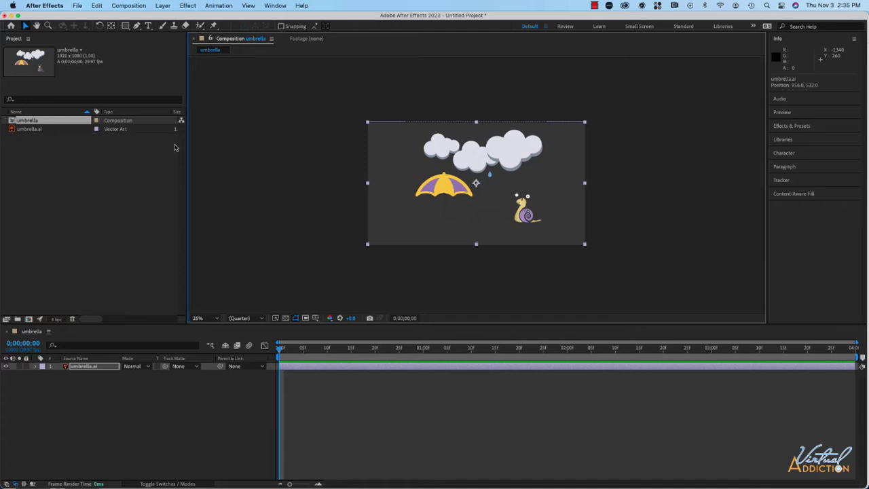
{"action": "key", "text": "super+z"}
{"action": "key", "text": "super+z"}
{"action": "key", "text": "super+z"}
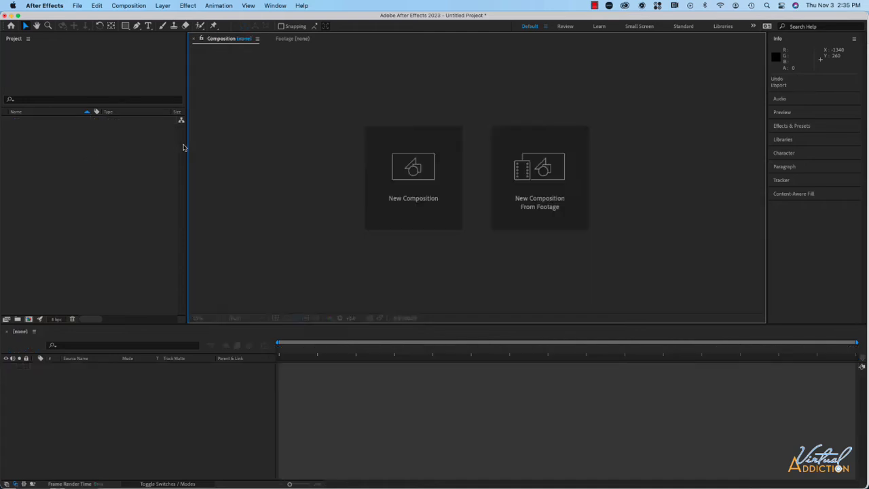
- Create a new composition from footage by importing umbrella.ai as Composition
{"action": "left_click", "coordinate": [536, 177]}
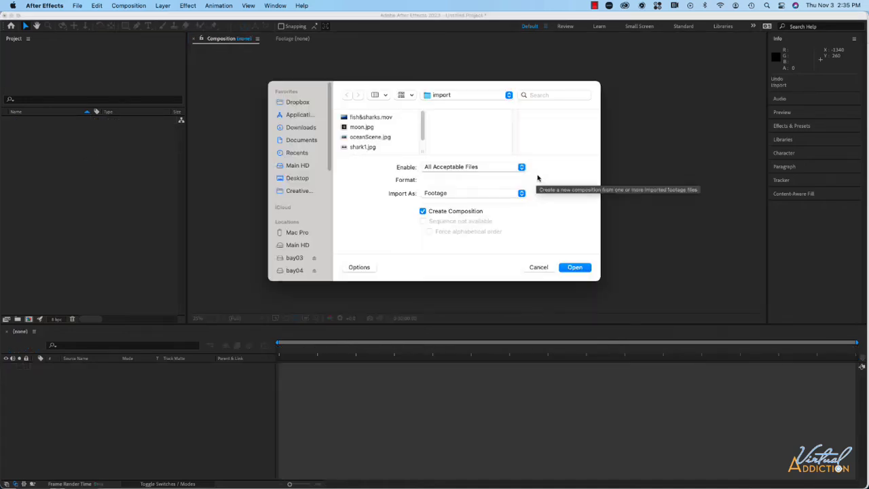
{"action": "scroll", "coordinate": [372, 143], "scroll_direction": "down", "scroll_amount": 3}
{"action": "left_click", "coordinate": [363, 145]}
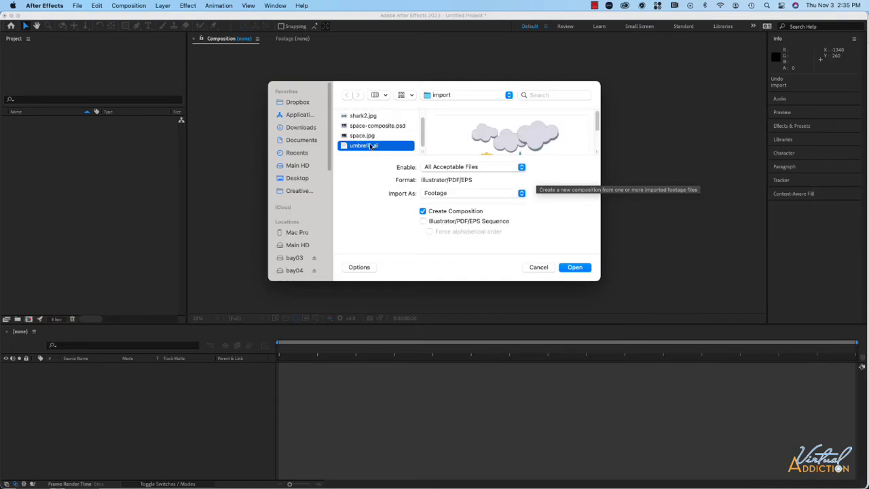
{"action": "left_click", "coordinate": [445, 194]}
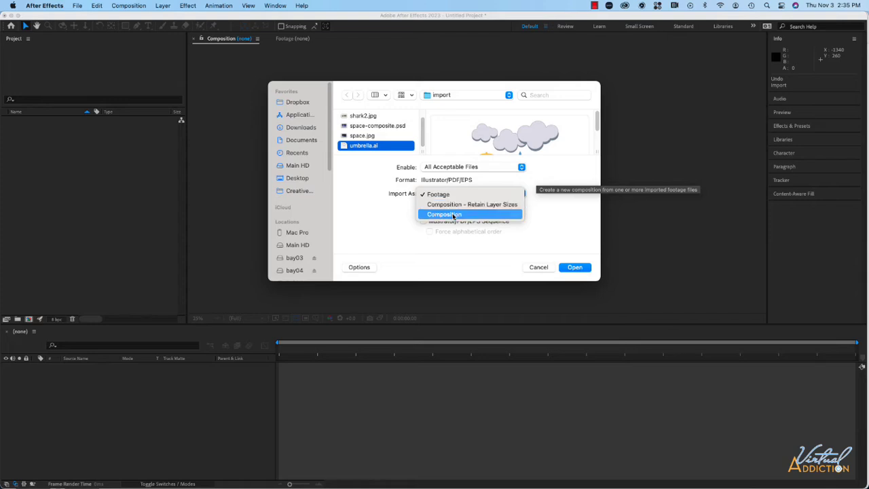
{"action": "left_click", "coordinate": [445, 213]}
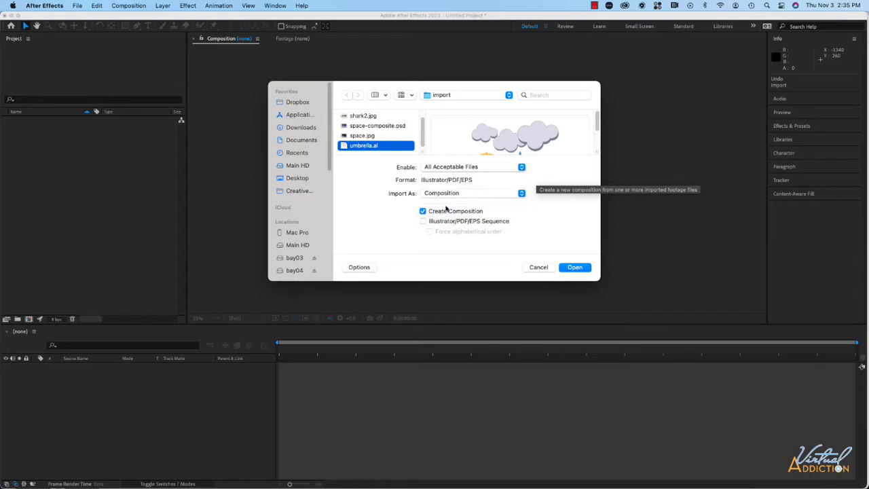
{"action": "left_click", "coordinate": [575, 267]}
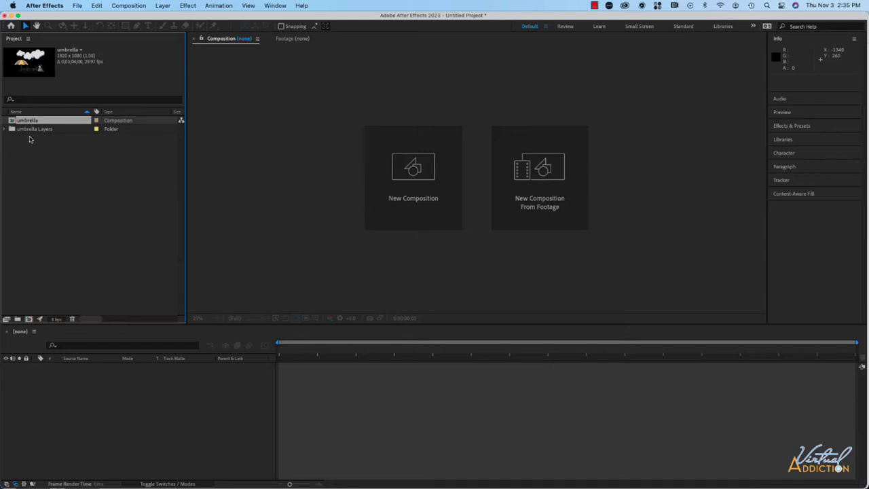
- Examine the contents of the umbrella Layers folder, previewing the cloud1, cloud2, cloud3 and eye-wink layers
{"action": "left_click", "coordinate": [11, 129]}
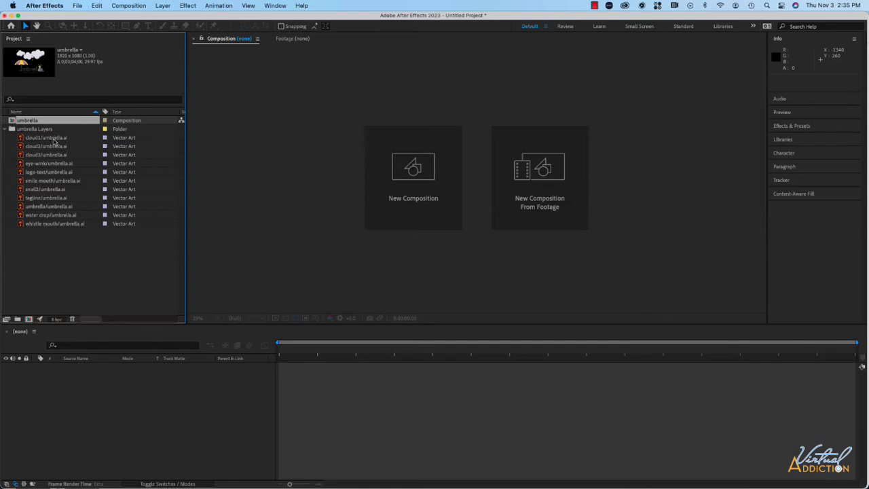
{"action": "left_click", "coordinate": [55, 140]}
{"action": "left_click", "coordinate": [55, 147]}
{"action": "left_click", "coordinate": [55, 155]}
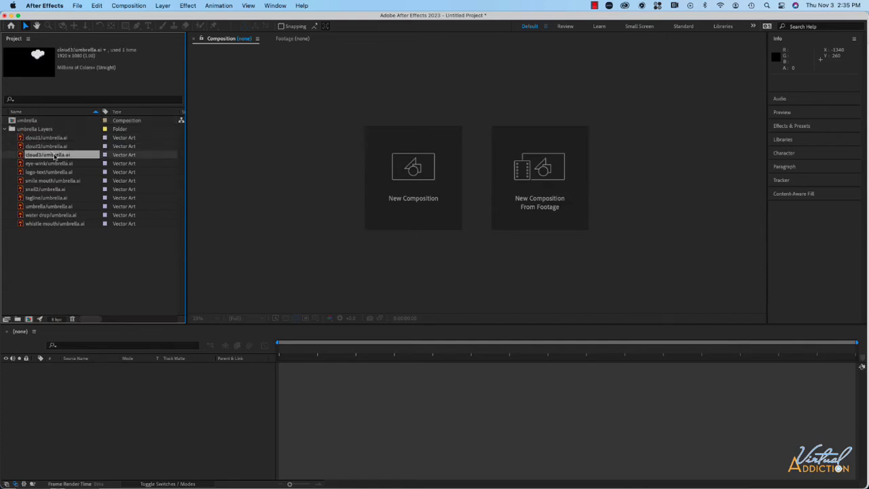
{"action": "left_click", "coordinate": [53, 164]}
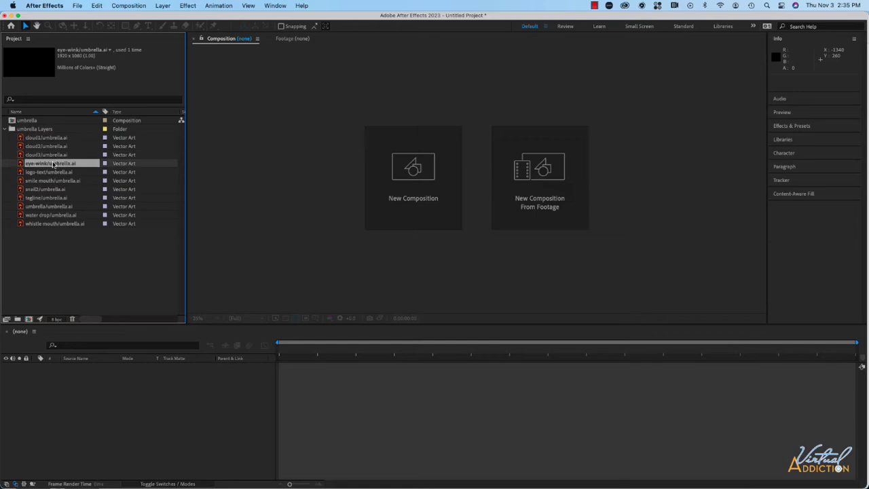
{"action": "left_click", "coordinate": [5, 129]}
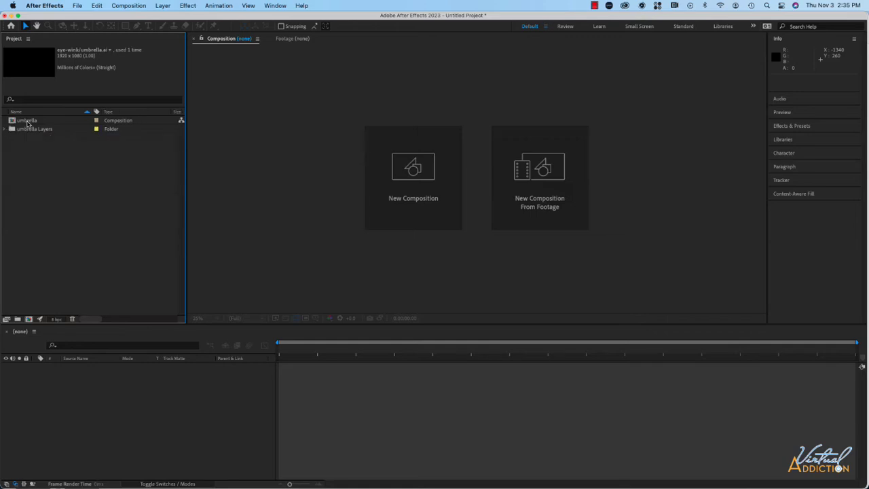
- Open the umbrella composition, try selecting and moving a cloud, and undo back to before the import
{"action": "double_click", "coordinate": [27, 122]}
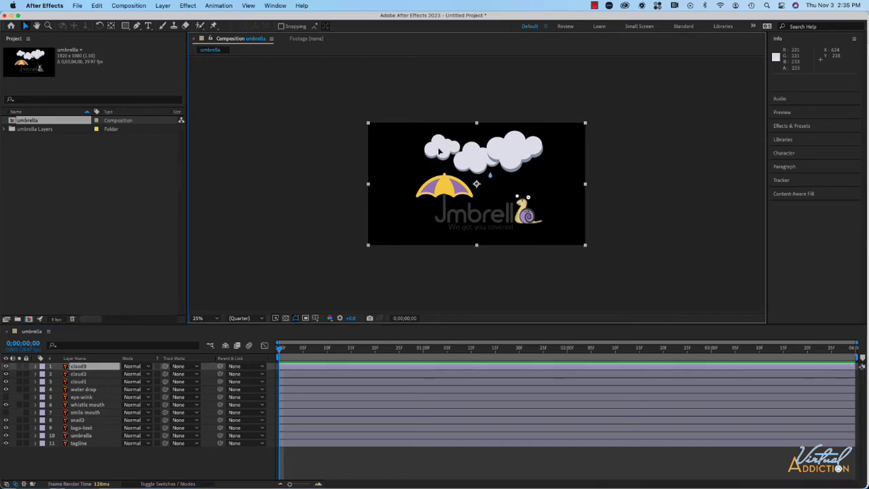
{"action": "mouse_move", "coordinate": [429, 151]}
{"action": "left_mouse_down"}
{"action": "mouse_move", "coordinate": [307, 151]}
{"action": "mouse_move", "coordinate": [487, 157]}
{"action": "mouse_move", "coordinate": [372, 159]}
{"action": "mouse_move", "coordinate": [439, 160]}
{"action": "mouse_move", "coordinate": [440, 151]}
{"action": "left_mouse_up"}
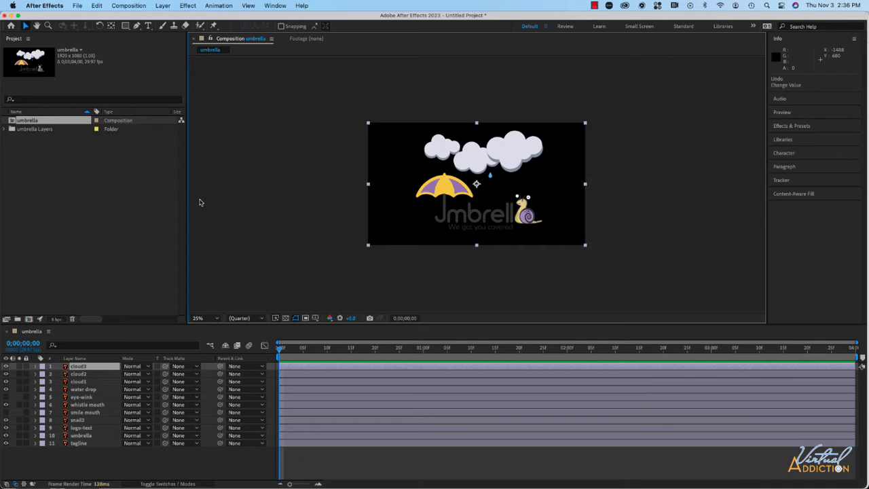
{"action": "key", "text": "super+z"}
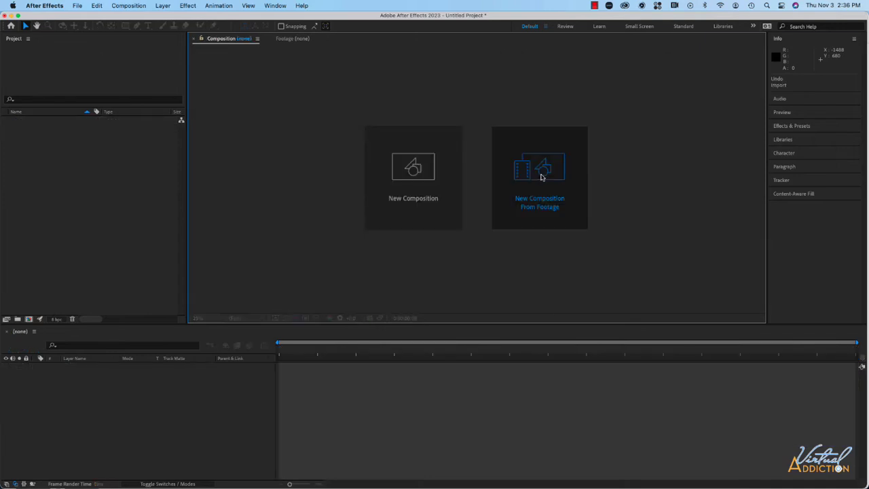
- Create a new composition from footage by importing umbrella.ai as Composition - Retain Layer Sizes
{"action": "left_click", "coordinate": [535, 178]}
{"action": "scroll", "coordinate": [374, 145], "scroll_direction": "down", "scroll_amount": 2}
{"action": "left_click", "coordinate": [366, 145]}
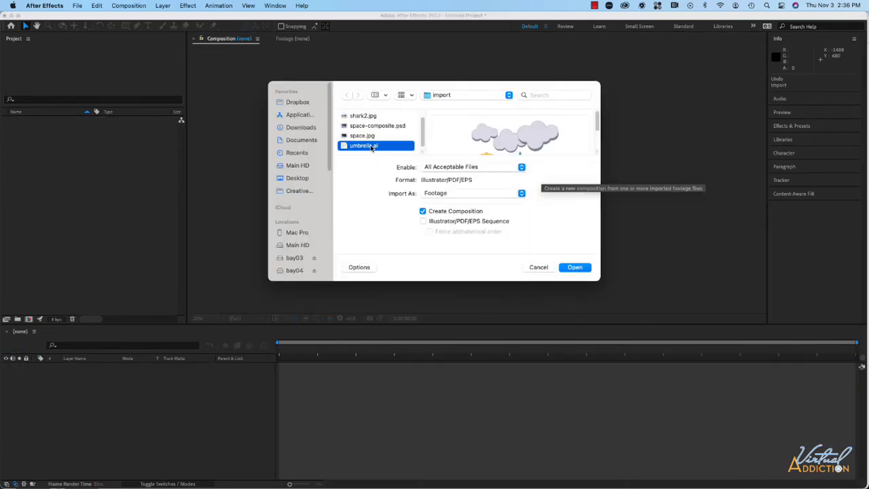
{"action": "left_click", "coordinate": [452, 193]}
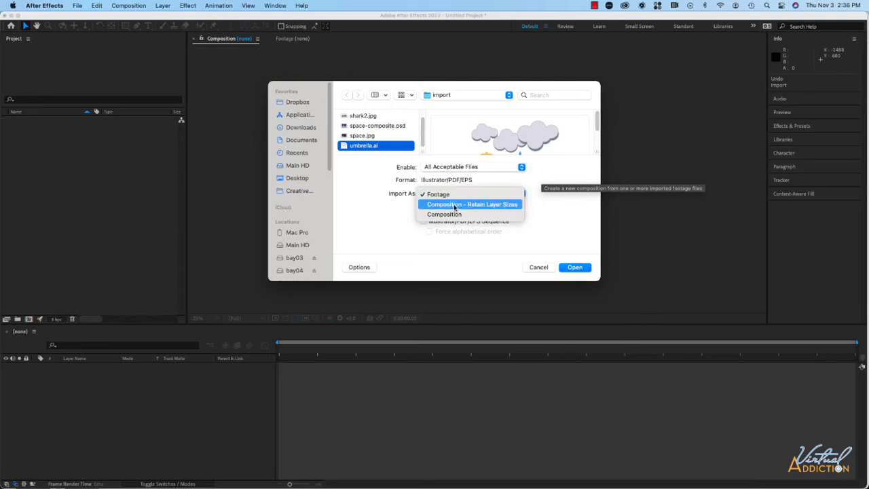
{"action": "left_click", "coordinate": [456, 205]}
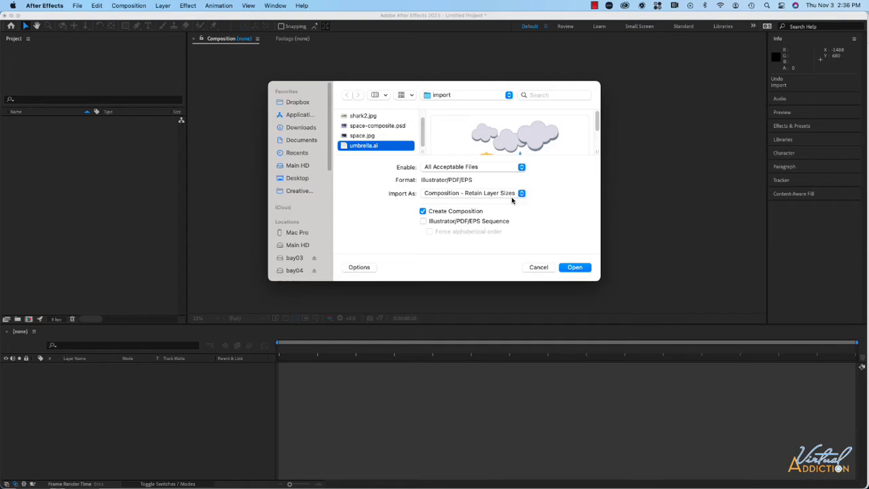
{"action": "left_click", "coordinate": [574, 268]}
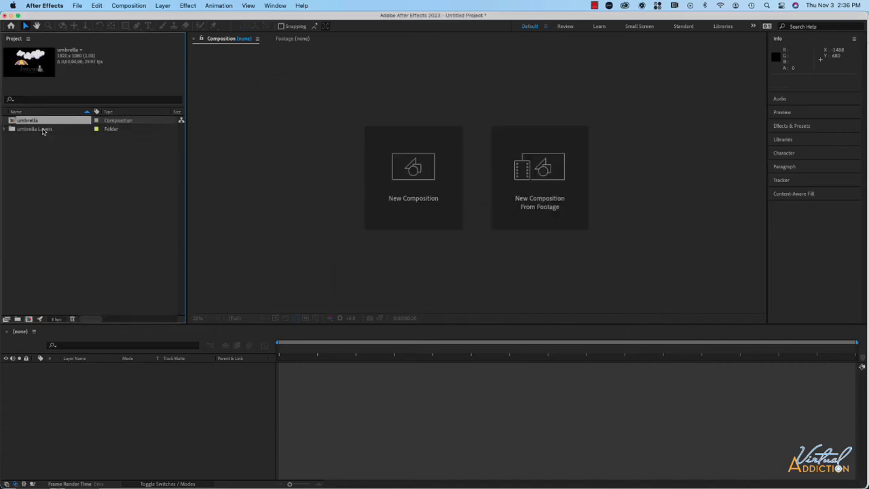
- Open the umbrella composition and spread the outer clouds apart, moving the smallest cloud left and cloud3 right to about 1488, 257
{"action": "double_click", "coordinate": [31, 120]}
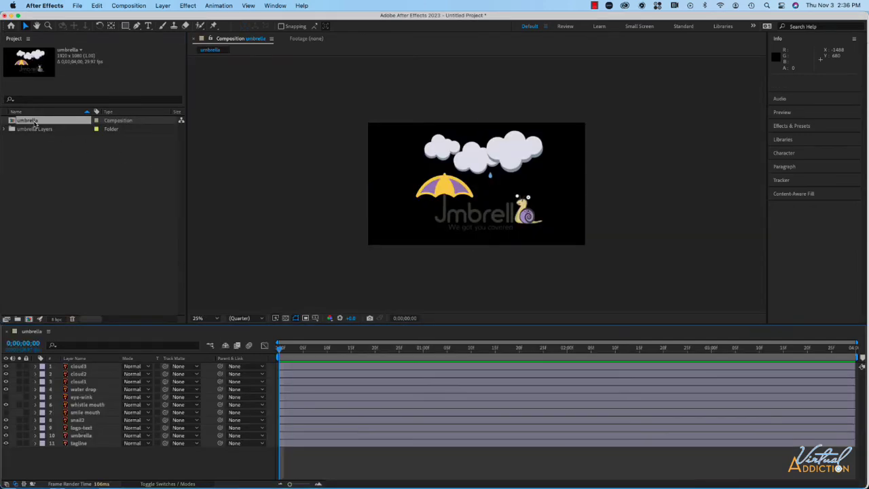
{"action": "left_click_drag", "start_coordinate": [444, 148], "coordinate": [411, 147]}
{"action": "left_click_drag", "start_coordinate": [519, 154], "coordinate": [541, 155]}
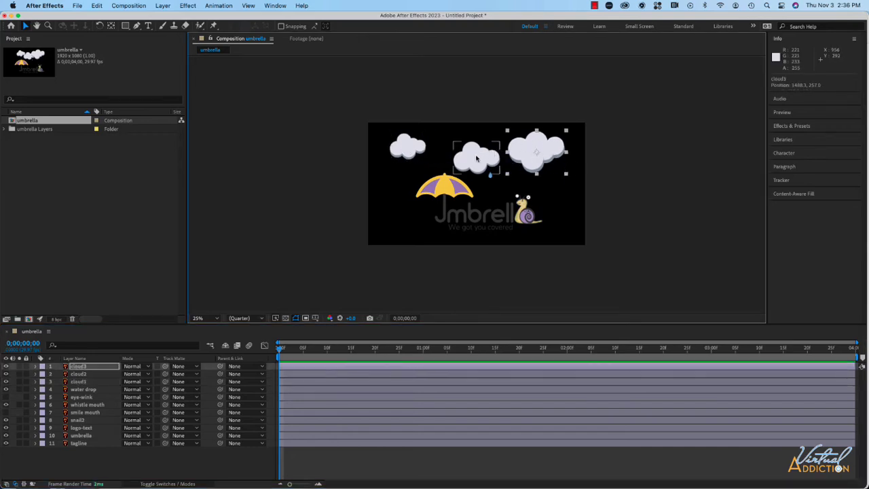
- Move the middle cloud to about 935, 262, select cloud1, and shift the umbrella layer to about 608, 583
{"action": "mouse_move", "coordinate": [478, 156]}
{"action": "left_mouse_down"}
{"action": "mouse_move", "coordinate": [472, 139]}
{"action": "mouse_move", "coordinate": [474, 154]}
{"action": "left_mouse_up"}
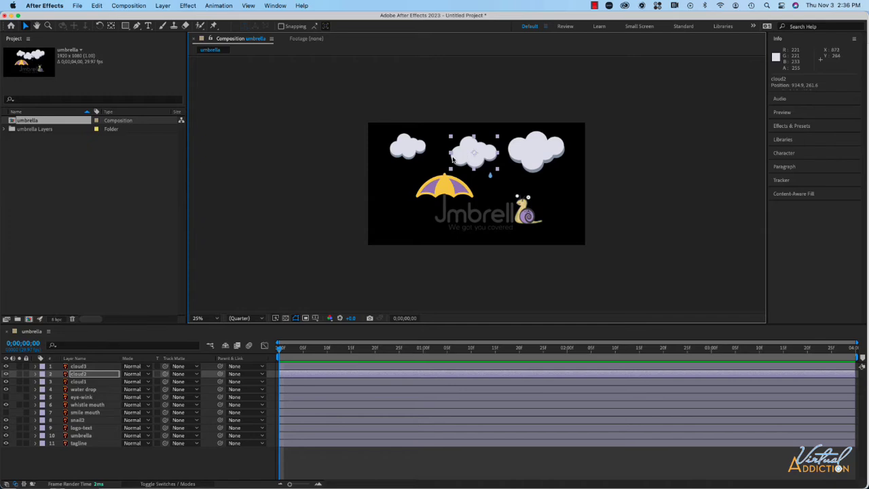
{"action": "left_click", "coordinate": [397, 153]}
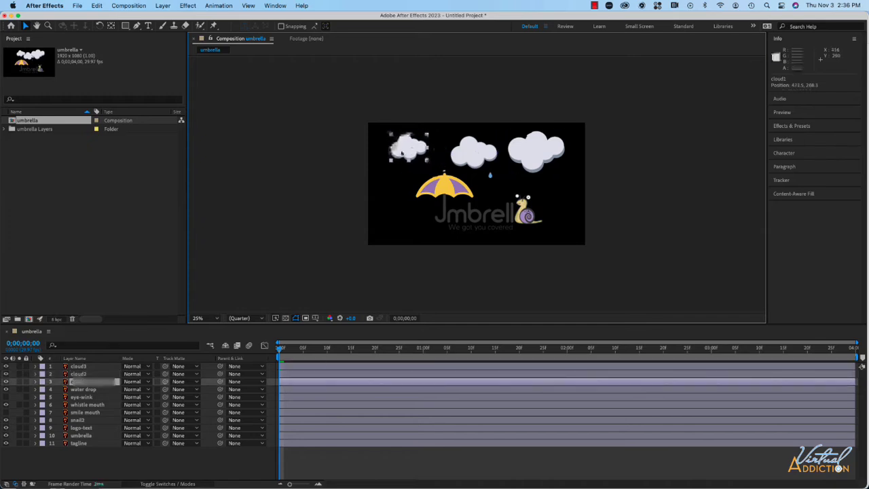
{"action": "mouse_move", "coordinate": [441, 187]}
{"action": "left_mouse_down"}
{"action": "mouse_move", "coordinate": [406, 188]}
{"action": "mouse_move", "coordinate": [433, 184]}
{"action": "left_mouse_up"}
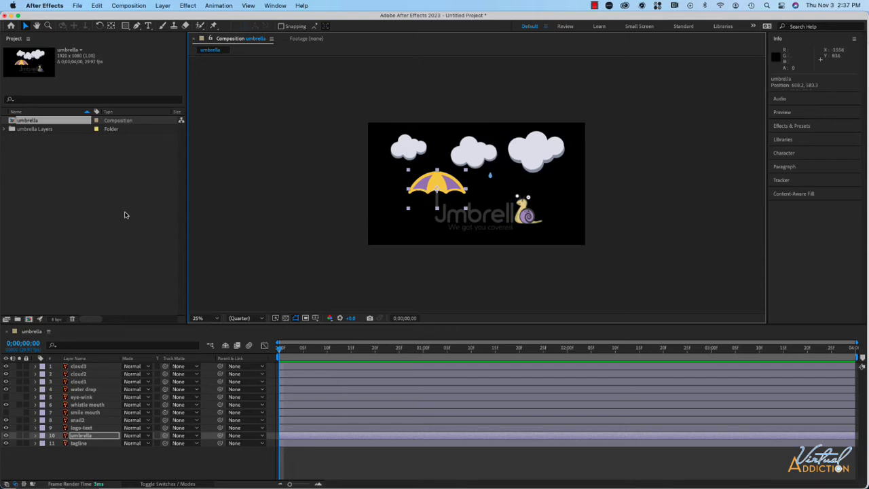
- Import shark1.jpg as an ImporterJPEG Sequence with Create Composition enabled
{"action": "left_click", "coordinate": [155, 161]}
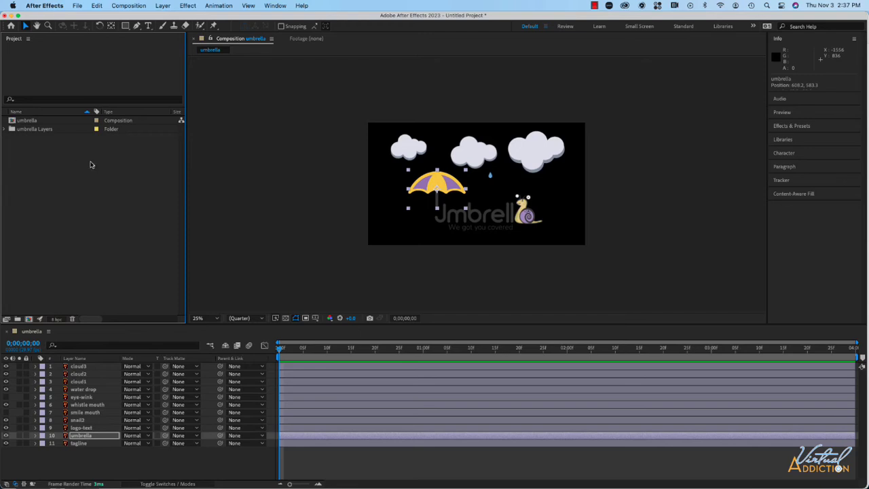
{"action": "double_click", "coordinate": [91, 164]}
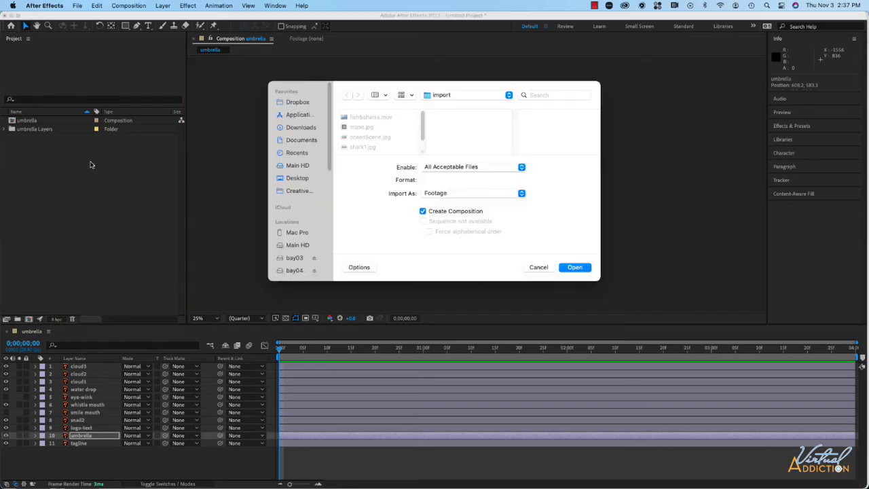
{"action": "scroll", "coordinate": [379, 139], "scroll_direction": "down", "scroll_amount": 2}
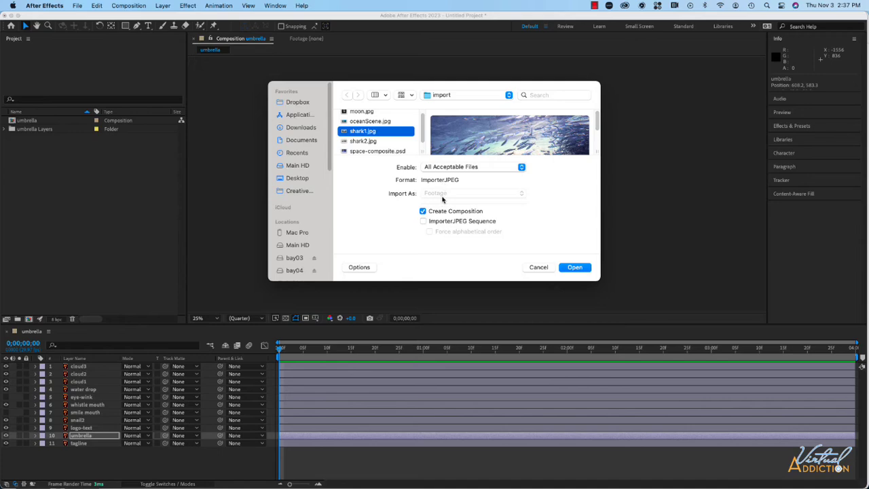
{"action": "left_click", "coordinate": [423, 221]}
{"action": "left_click", "coordinate": [575, 268]}
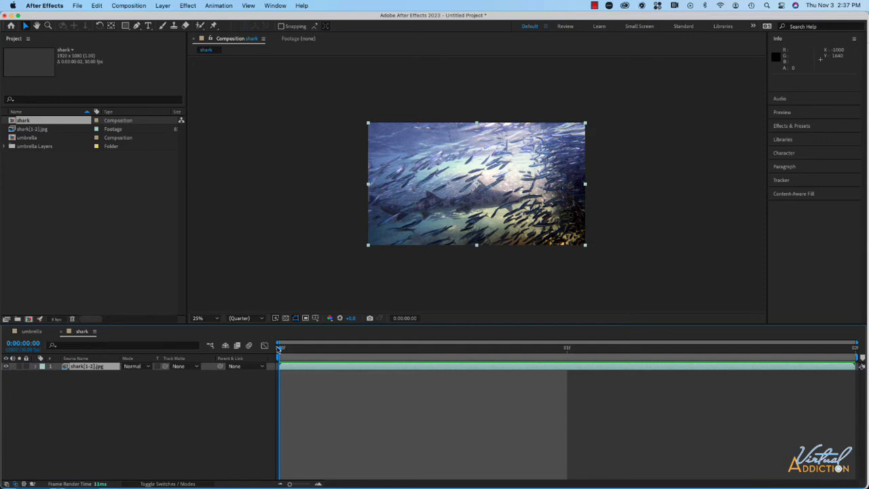
- View the second frame of the shark composition, open the shark sequence footage in its viewer, and undo the sequence import
{"action": "left_click_drag", "start_coordinate": [280, 348], "coordinate": [490, 358]}
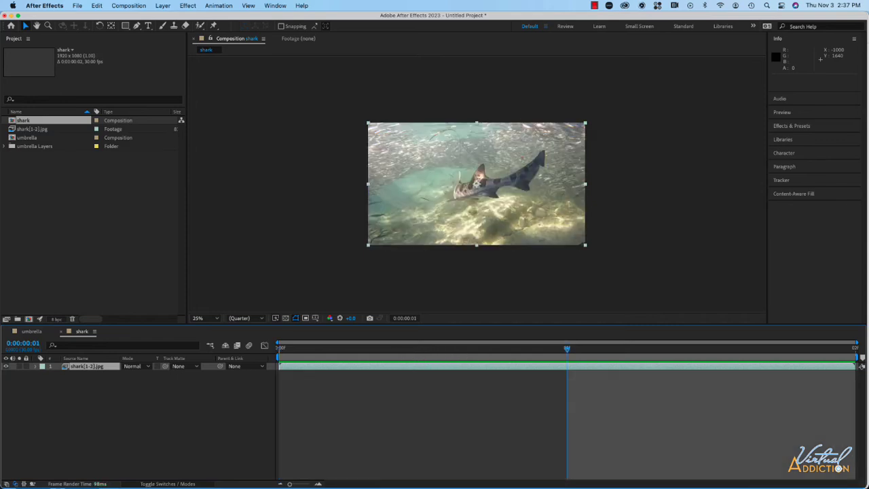
{"action": "left_click", "coordinate": [29, 130]}
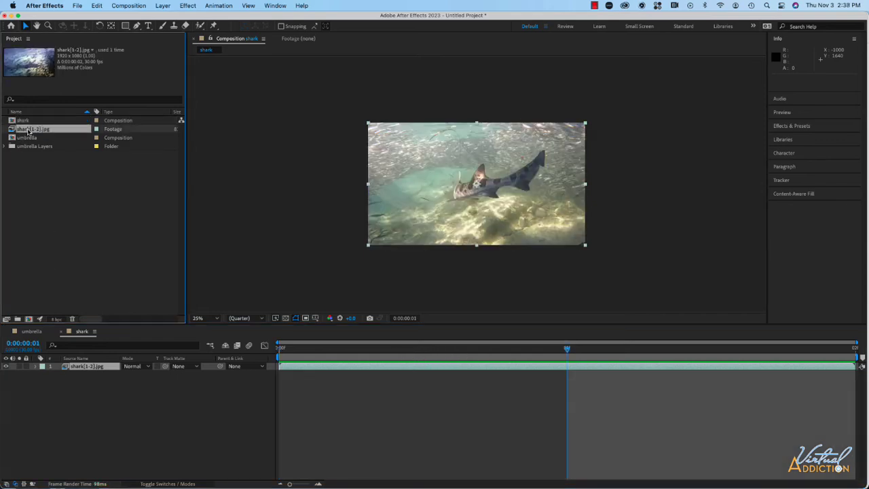
{"action": "double_click", "coordinate": [29, 130]}
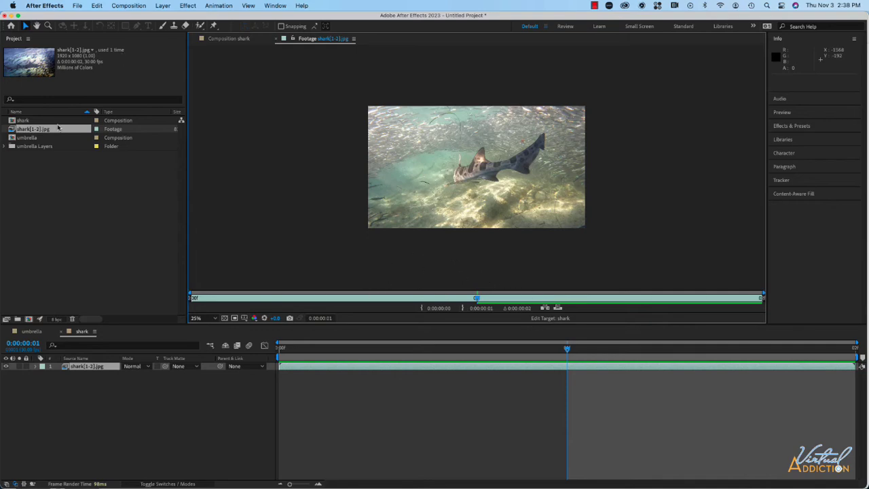
{"action": "key", "text": "backslash"}
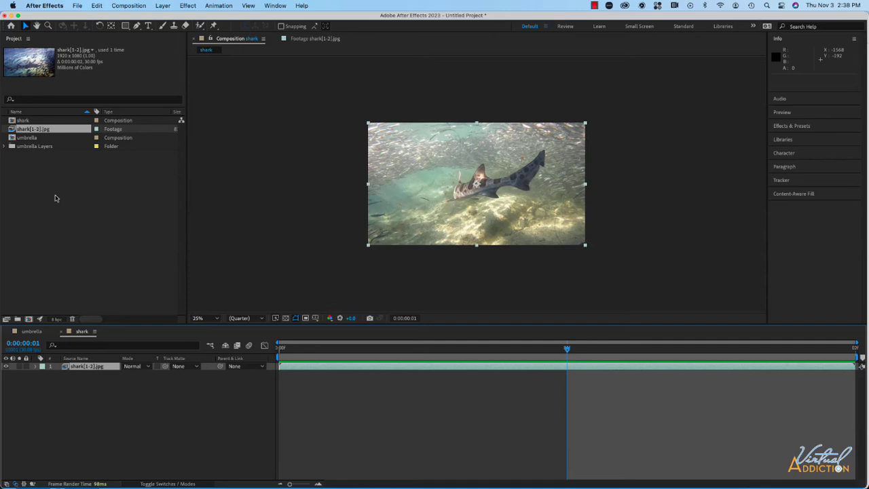
{"action": "key", "text": "super+z"}
- Import moon.jpg, oceanScene.jpg, shark1.jpg, shark2.jpg and space.jpg together as separate stills, with Create Composition disabled
{"action": "key", "text": "super+i"}
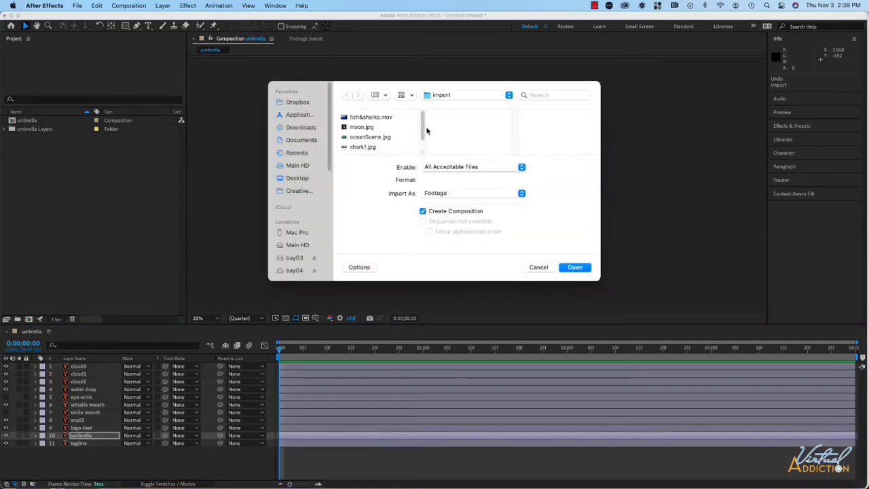
{"action": "left_click", "coordinate": [367, 128]}
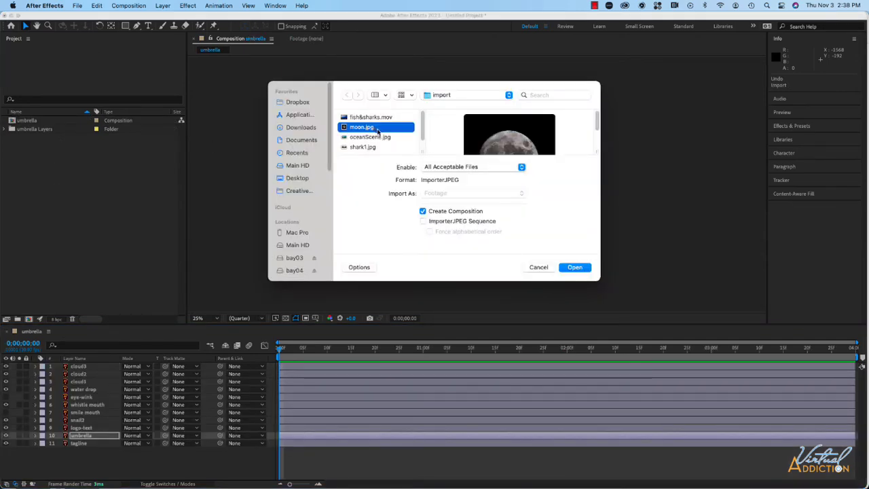
{"action": "scroll", "coordinate": [371, 135], "scroll_direction": "down", "scroll_amount": 3}
{"action": "scroll", "coordinate": [372, 137], "scroll_direction": "down", "scroll_amount": 1}
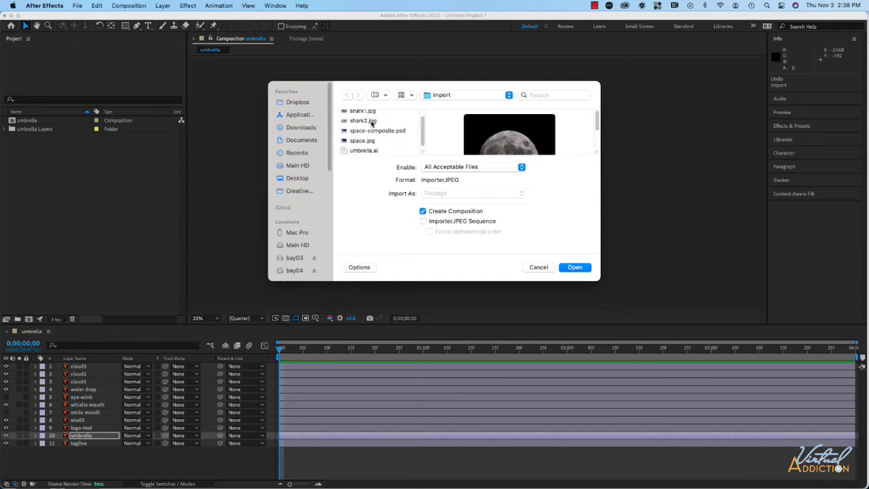
{"action": "left_click", "coordinate": [363, 112], "text": "shift"}
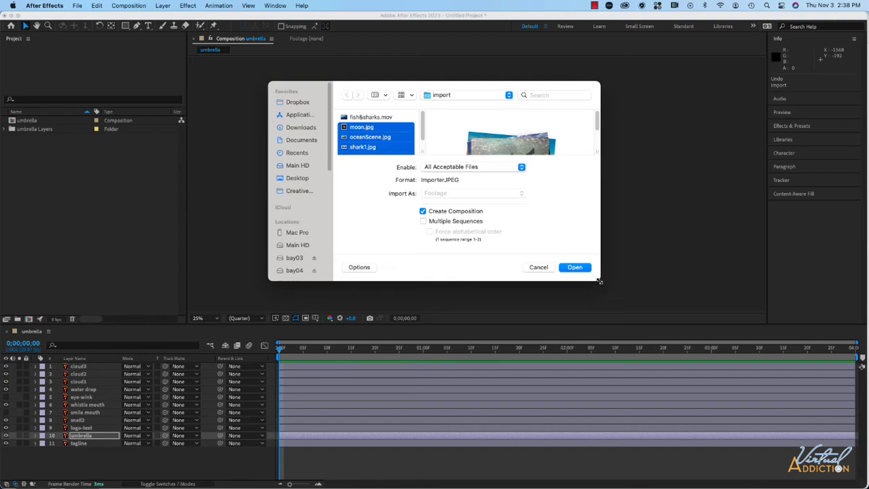
{"action": "left_click_drag", "start_coordinate": [599, 280], "coordinate": [637, 343]}
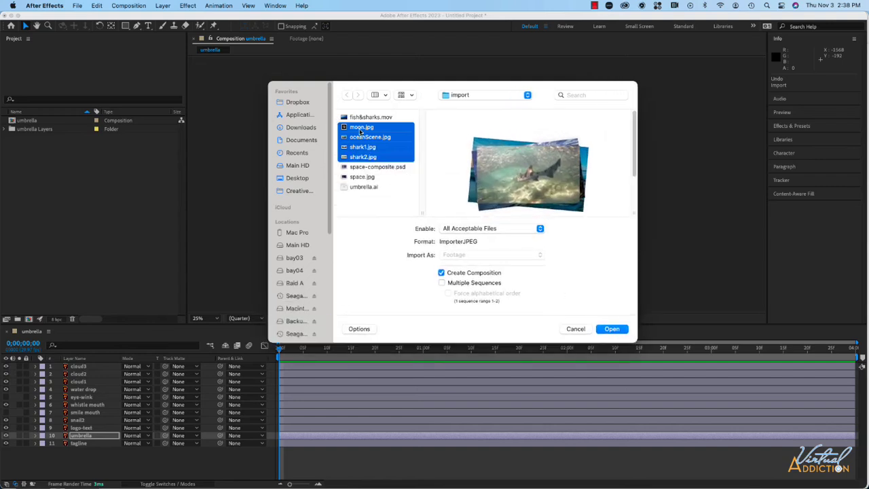
{"action": "left_click", "coordinate": [364, 129]}
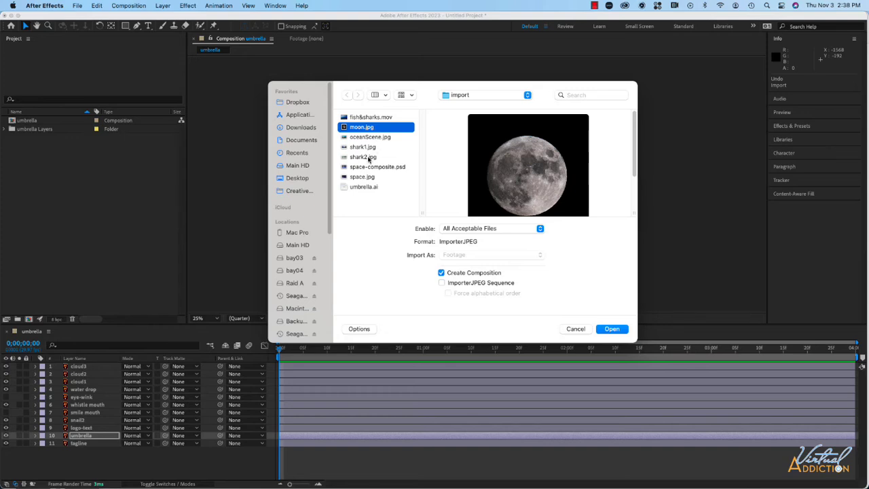
{"action": "left_click", "coordinate": [369, 158], "text": "shift"}
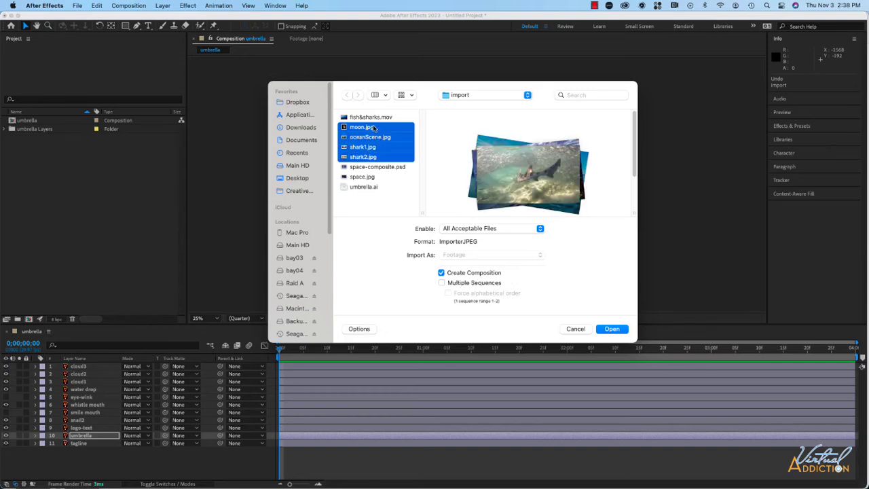
{"action": "left_click", "coordinate": [363, 178], "text": "super"}
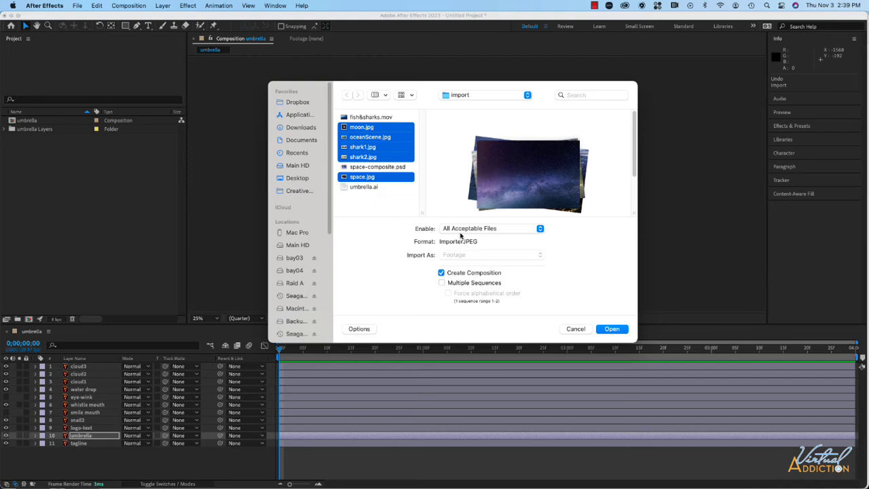
{"action": "left_click", "coordinate": [441, 273]}
{"action": "left_click", "coordinate": [611, 328]}
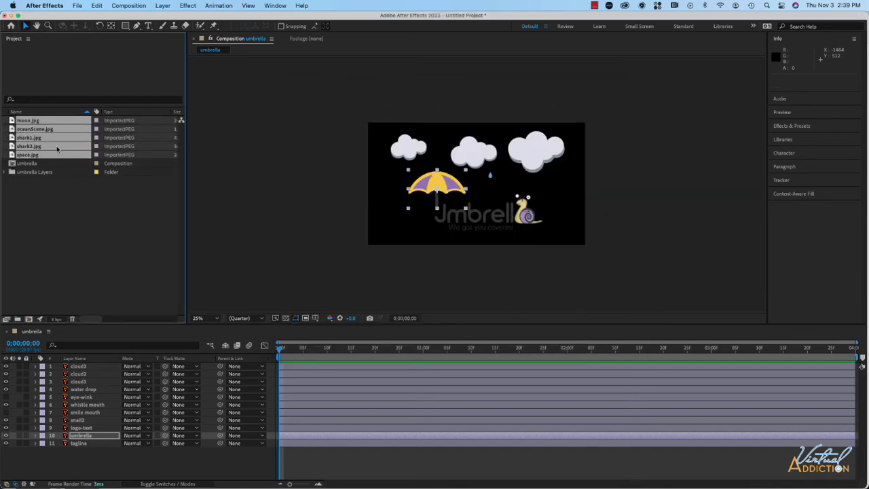
- Add moon.jpg to the umbrella composition as the uppermost layer, above cloud3
{"action": "left_click", "coordinate": [57, 188]}
{"action": "left_click", "coordinate": [36, 122]}
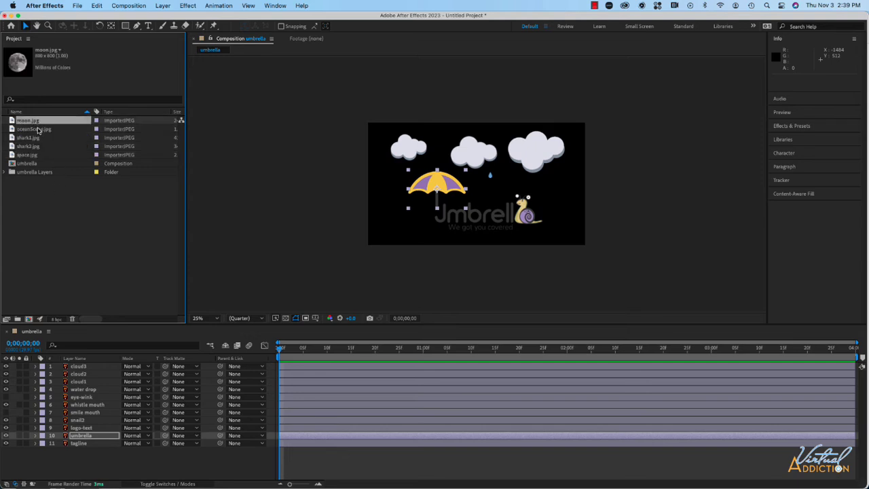
{"action": "left_click_drag", "start_coordinate": [34, 120], "coordinate": [79, 366]}
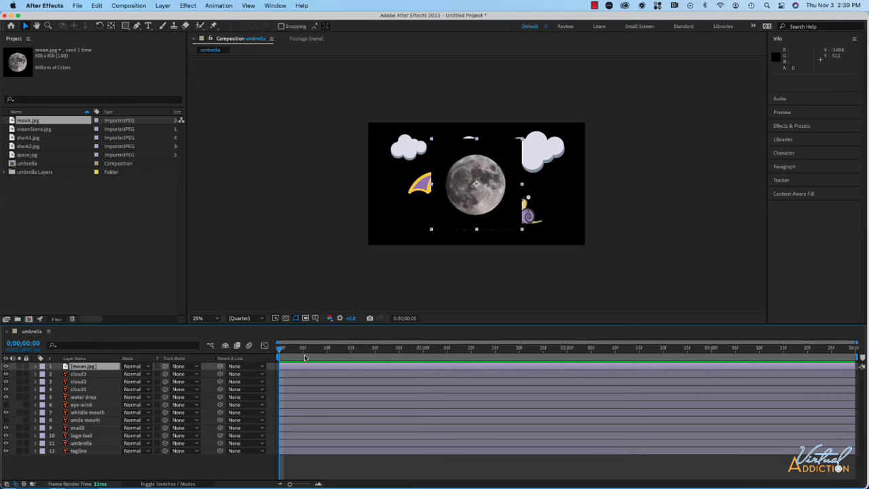
- Create a project folder named stills and move all five imported JPG images into it
{"action": "left_click", "coordinate": [17, 319]}
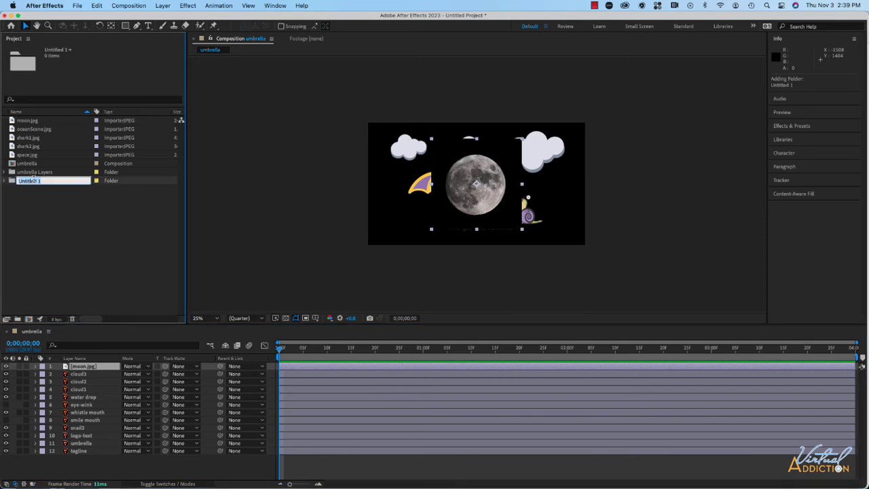
{"action": "type", "text": "stills"}
{"action": "left_click", "coordinate": [34, 201]}
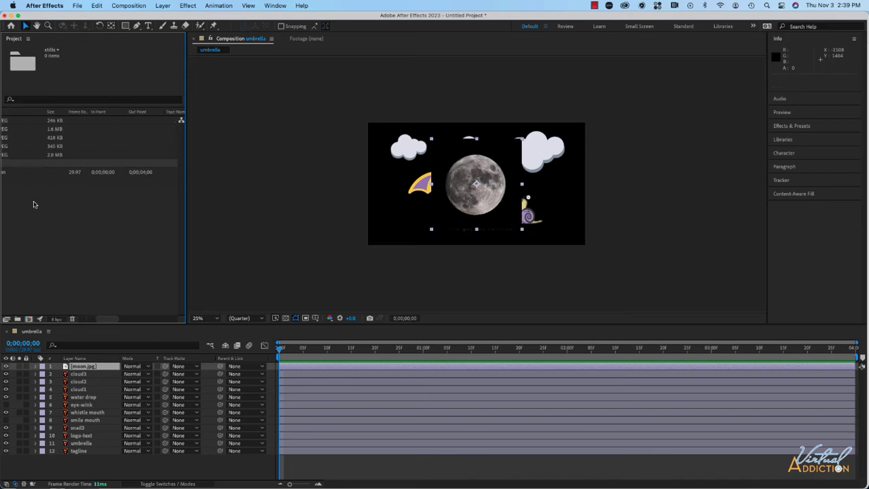
{"action": "left_click", "coordinate": [27, 155]}
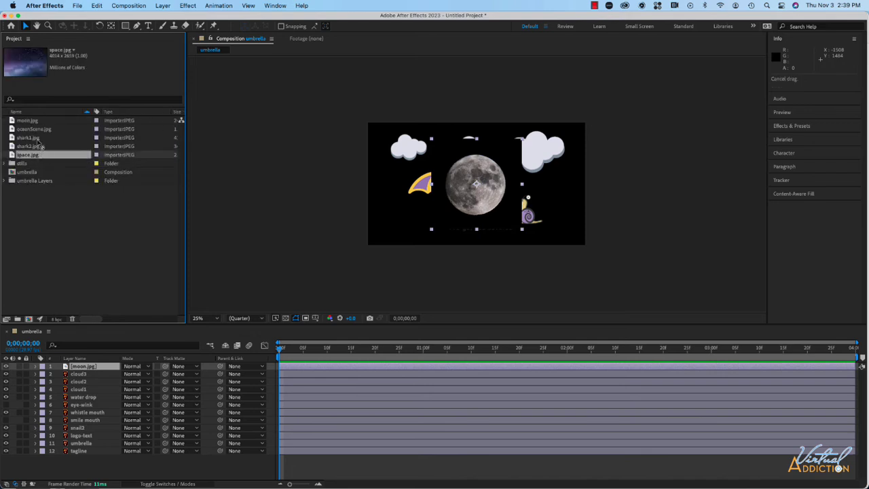
{"action": "left_click", "coordinate": [31, 121], "text": "shift"}
{"action": "left_click_drag", "start_coordinate": [32, 124], "coordinate": [29, 165]}
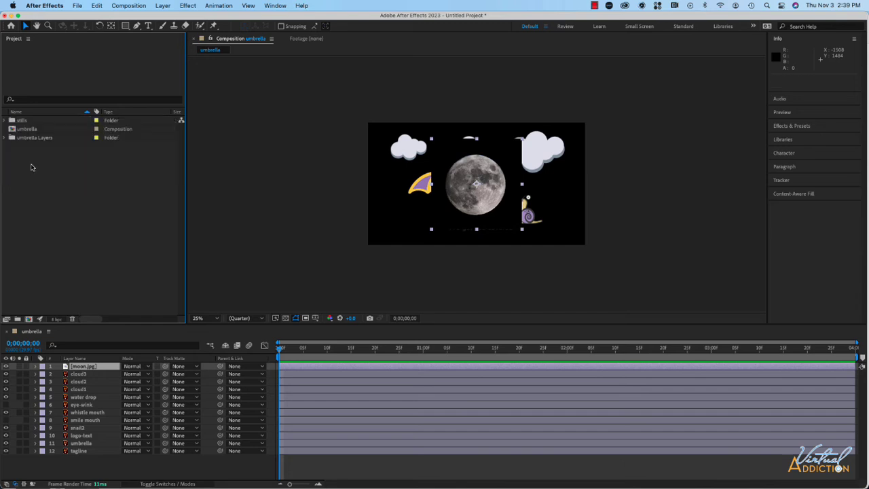
- Create a project folder named _composition, move the umbrella composition into it, and collapse the folder
{"action": "left_click", "coordinate": [17, 319]}
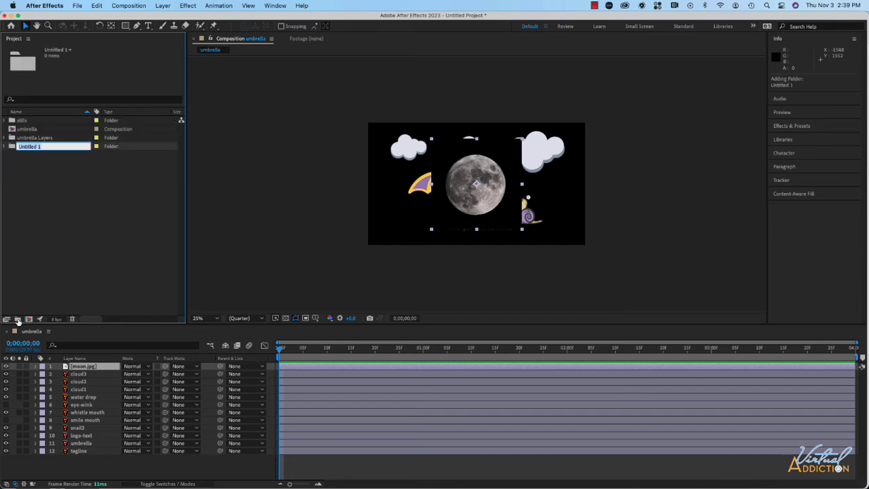
{"action": "key", "text": "BackSpace"}
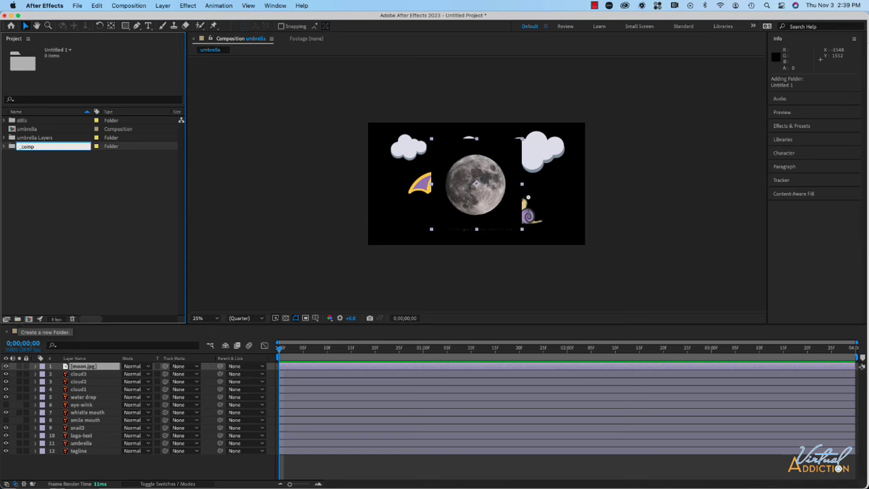
{"action": "type", "text": "_composition"}
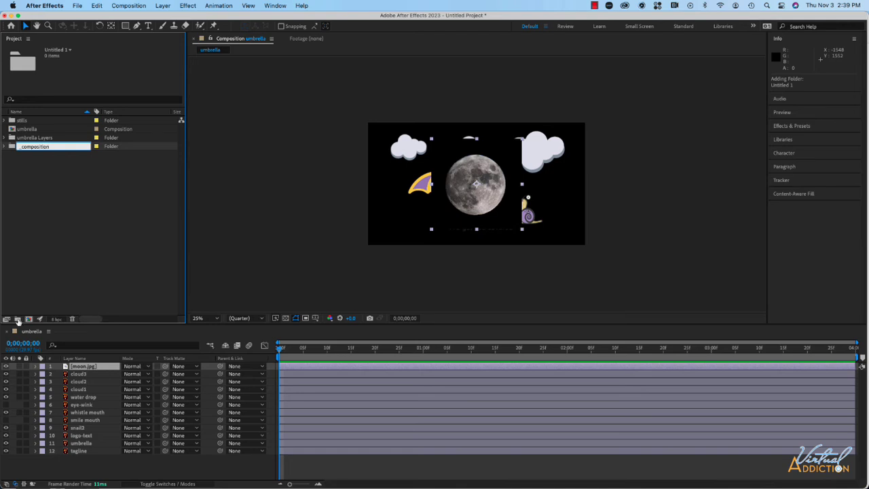
{"action": "left_click", "coordinate": [70, 215]}
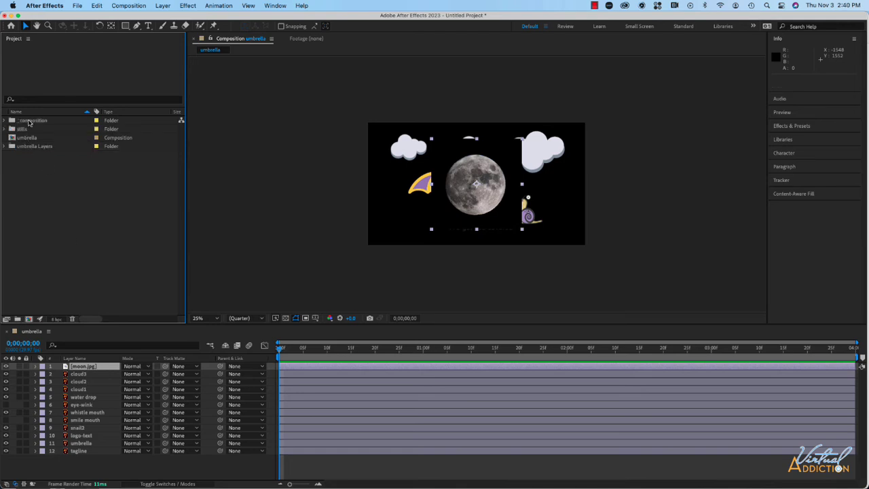
{"action": "left_click_drag", "start_coordinate": [24, 139], "coordinate": [34, 120]}
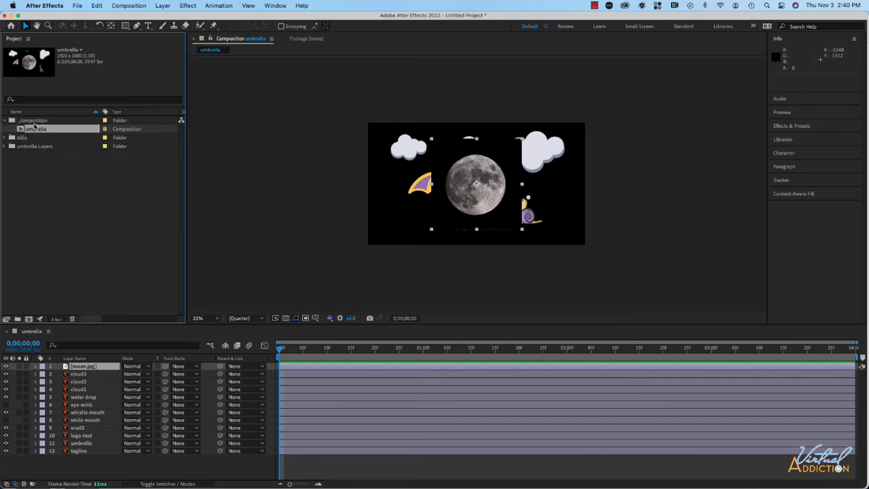
{"action": "left_click", "coordinate": [5, 120]}
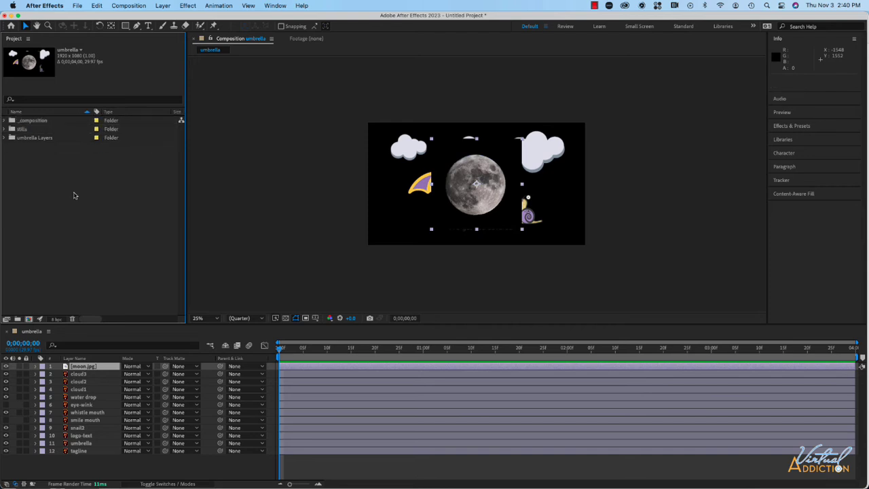
- Import fish&sharks.mov as Footage with Create Composition enabled
{"action": "left_click", "coordinate": [79, 192]}
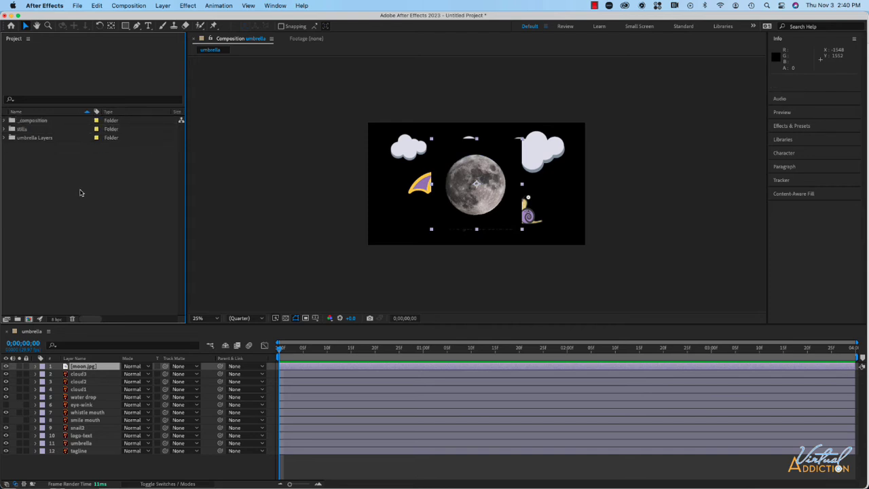
{"action": "double_click", "coordinate": [79, 192]}
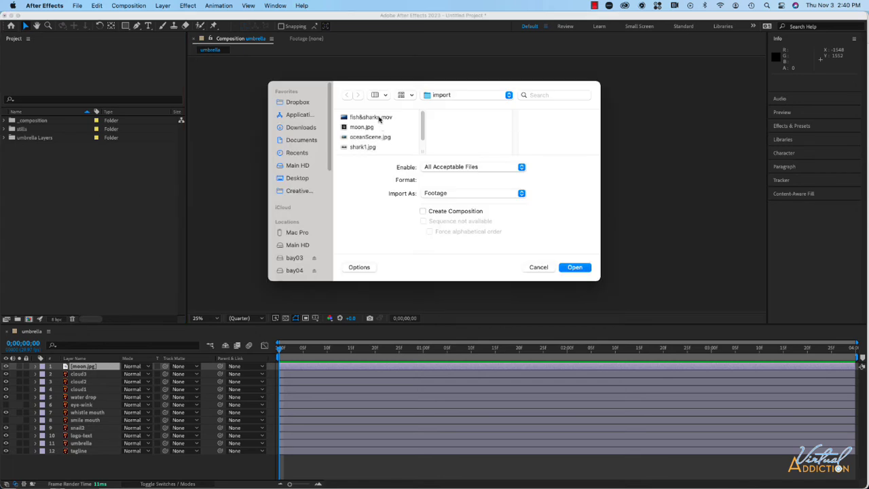
{"action": "left_click", "coordinate": [378, 118]}
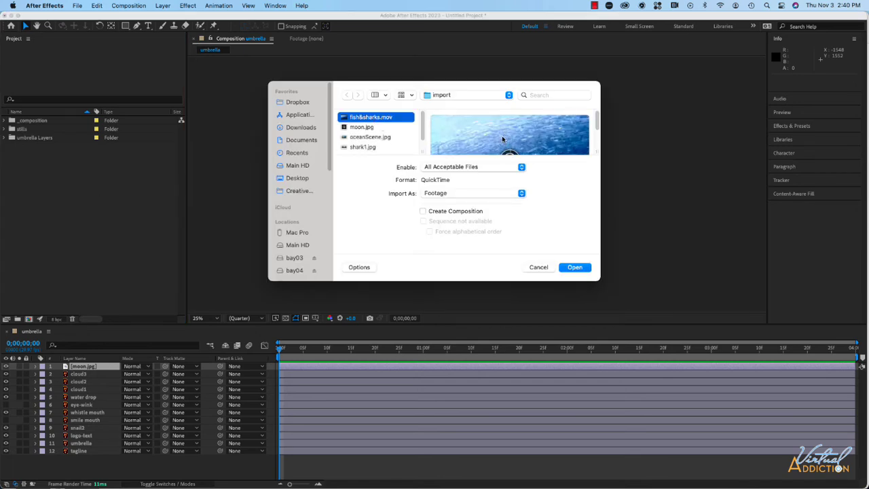
{"action": "left_click_drag", "start_coordinate": [599, 281], "coordinate": [660, 486]}
{"action": "scroll", "coordinate": [548, 317], "scroll_direction": "down", "scroll_amount": 2}
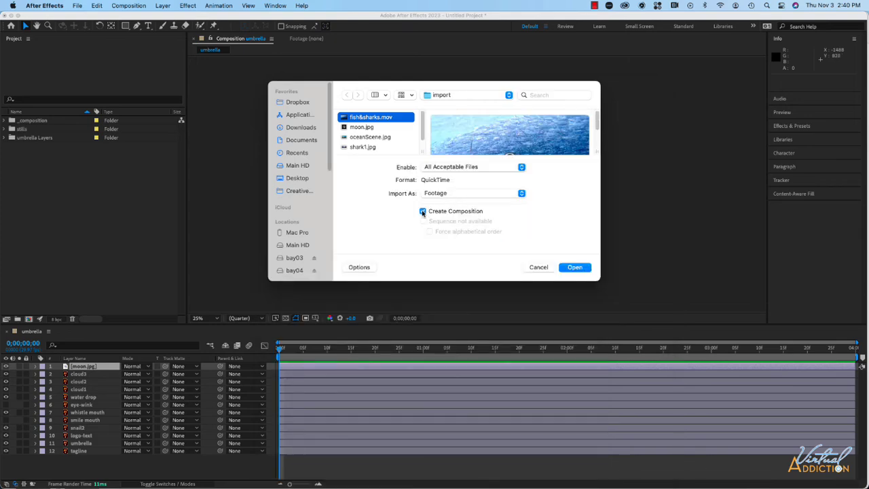
{"action": "left_click", "coordinate": [574, 268]}
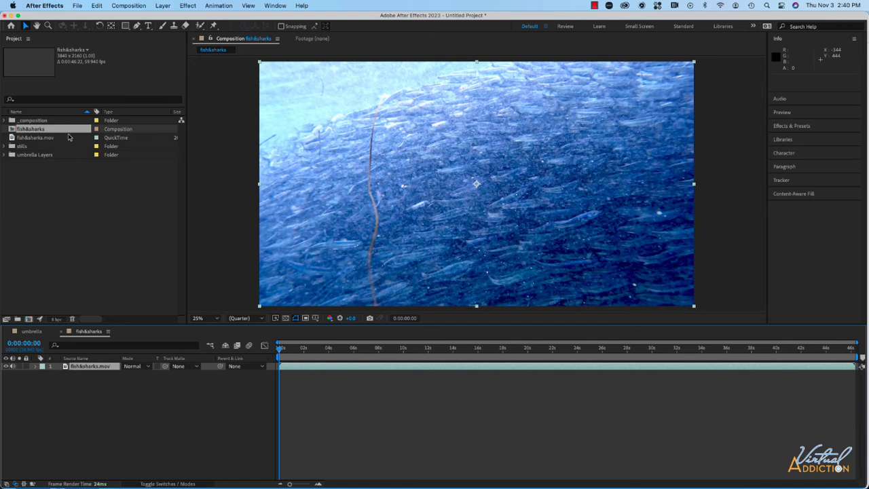
- Review the fish&sharks composition's frame size, frame rate and duration settings, and close them without changes
{"action": "left_click", "coordinate": [135, 6]}
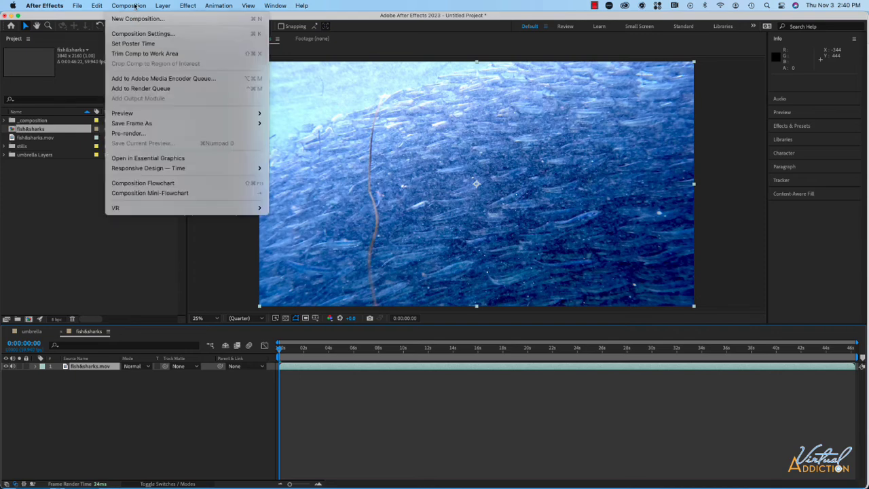
{"action": "left_click", "coordinate": [135, 34]}
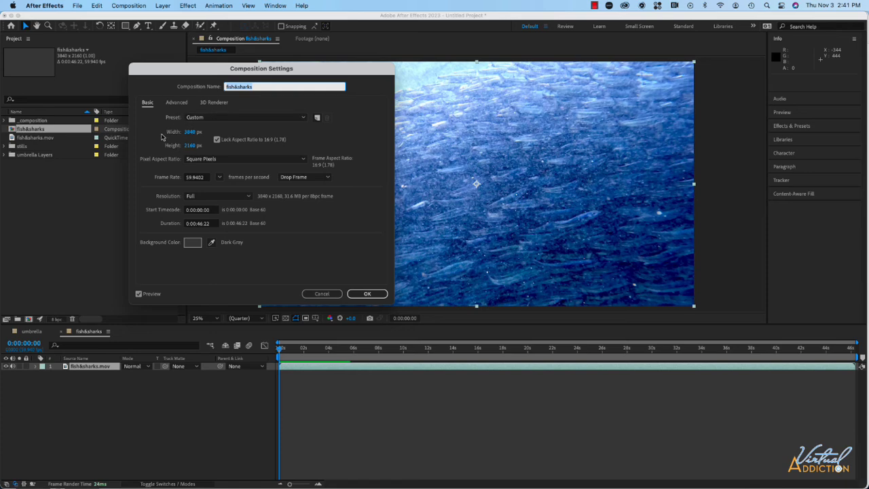
{"action": "left_click", "coordinate": [331, 296]}
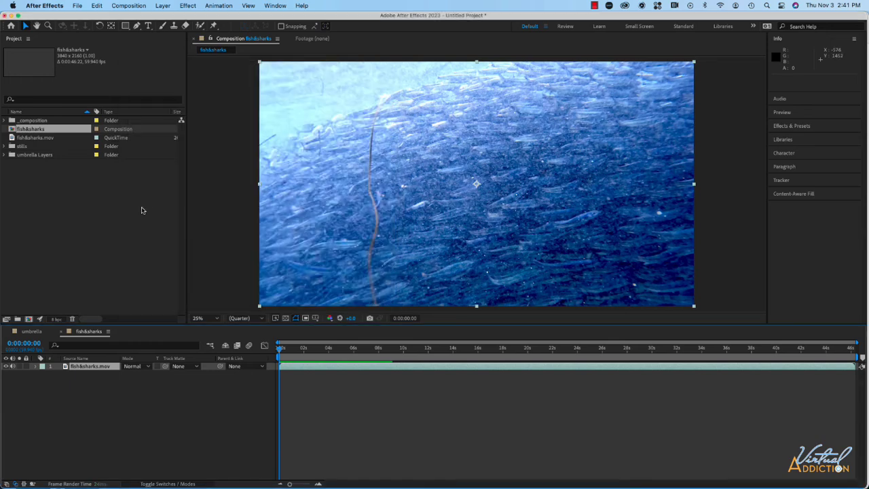
- Import space-composite.psd as Composition - Retain Layer Sizes, with Create Composition enabled and Editable Layer Styles
{"action": "left_click", "coordinate": [56, 218]}
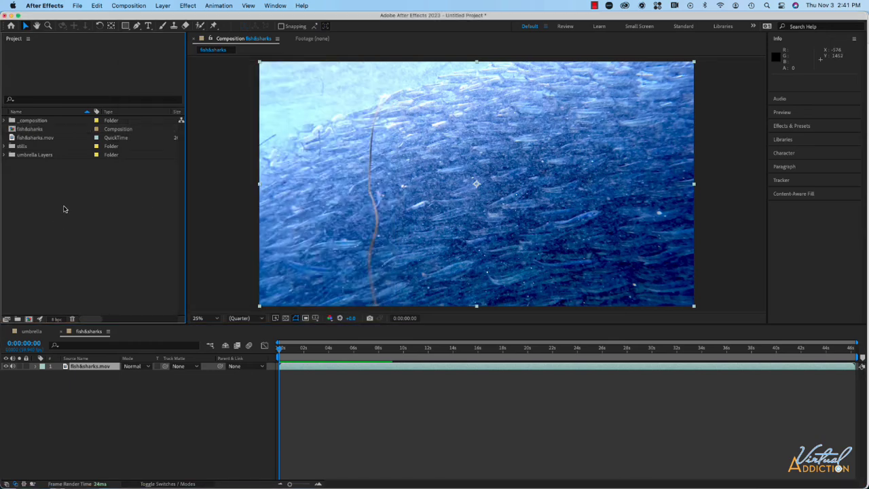
{"action": "double_click", "coordinate": [68, 209]}
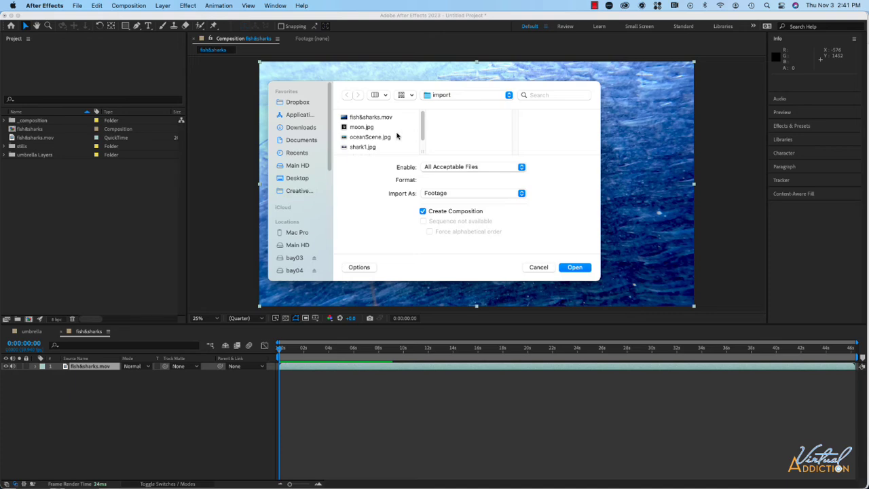
{"action": "scroll", "coordinate": [397, 136], "scroll_direction": "down", "scroll_amount": 2}
{"action": "left_click", "coordinate": [383, 141]}
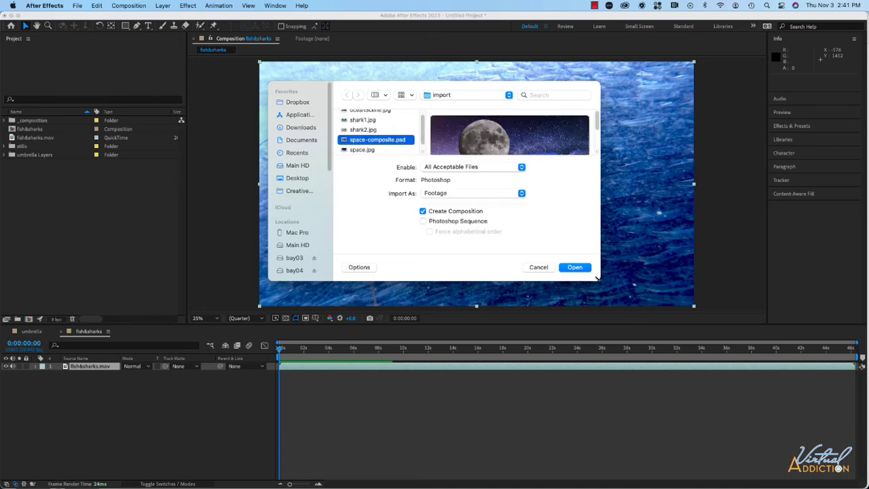
{"action": "left_click_drag", "start_coordinate": [600, 279], "coordinate": [621, 335]}
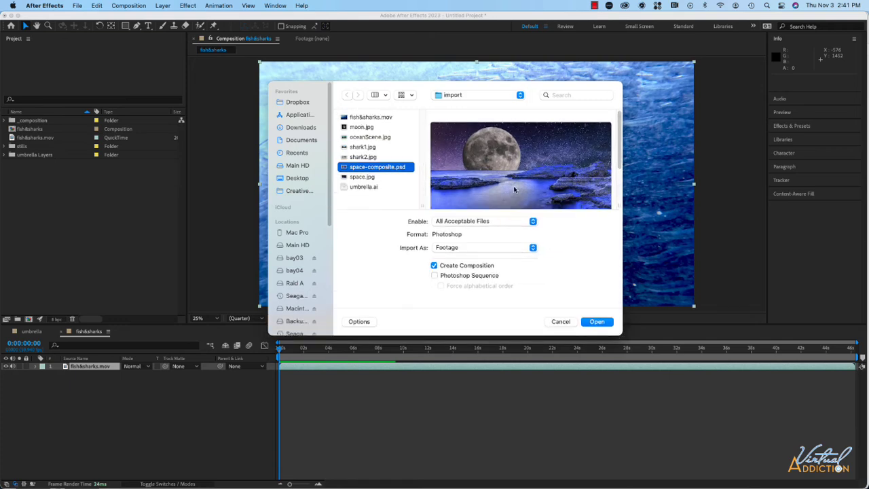
{"action": "left_click", "coordinate": [465, 249]}
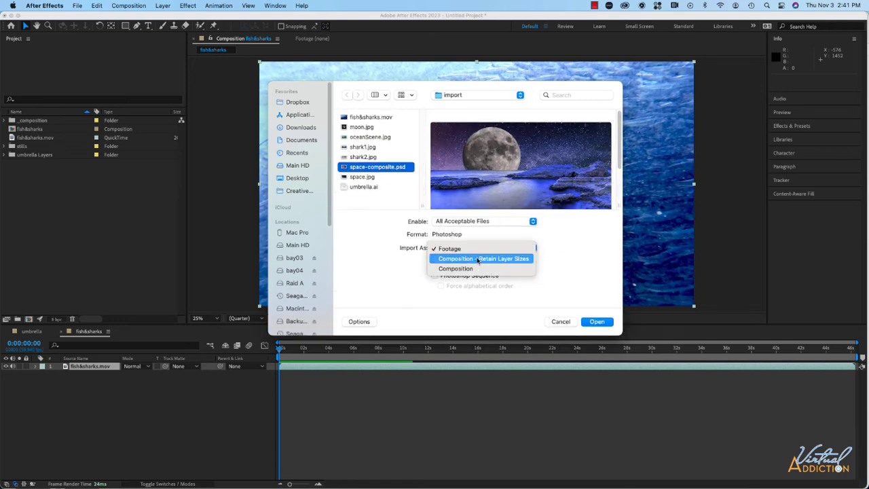
{"action": "left_click", "coordinate": [480, 260]}
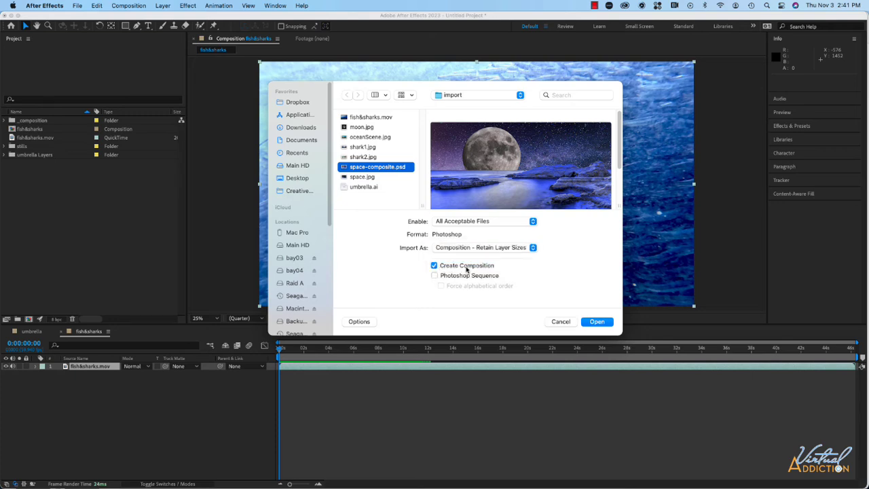
{"action": "left_click", "coordinate": [597, 322]}
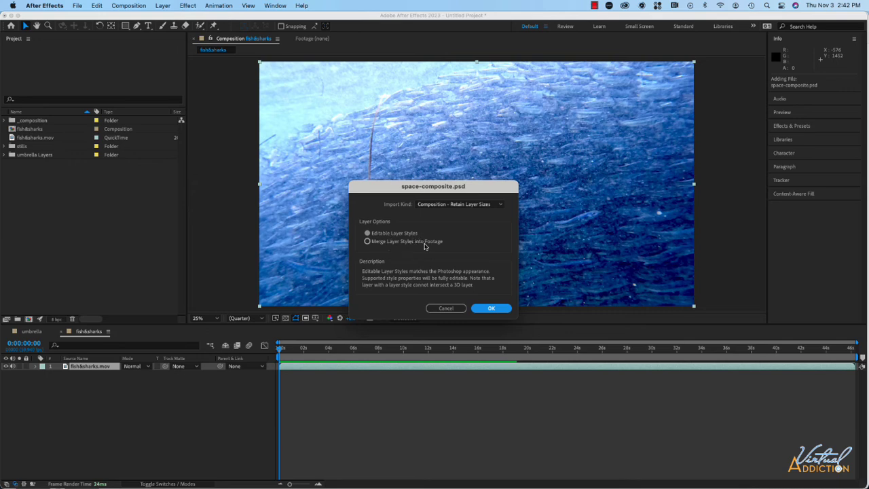
{"action": "left_click", "coordinate": [491, 308]}
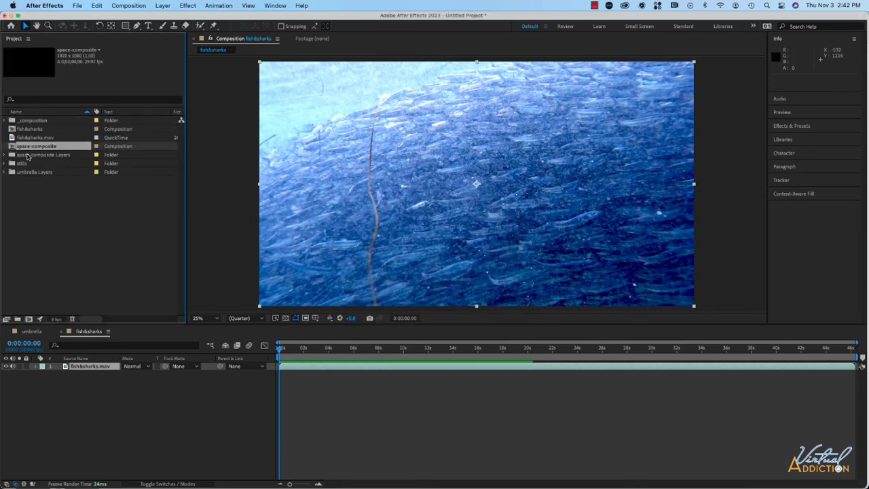
- Expand the space-composite Layers folder and open the space-composite composition to inspect its layers
{"action": "left_click", "coordinate": [5, 155]}
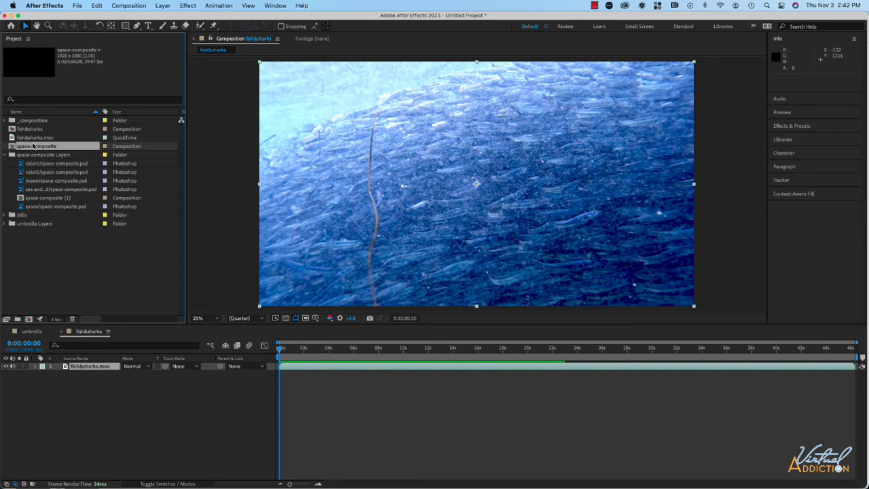
{"action": "double_click", "coordinate": [12, 146]}
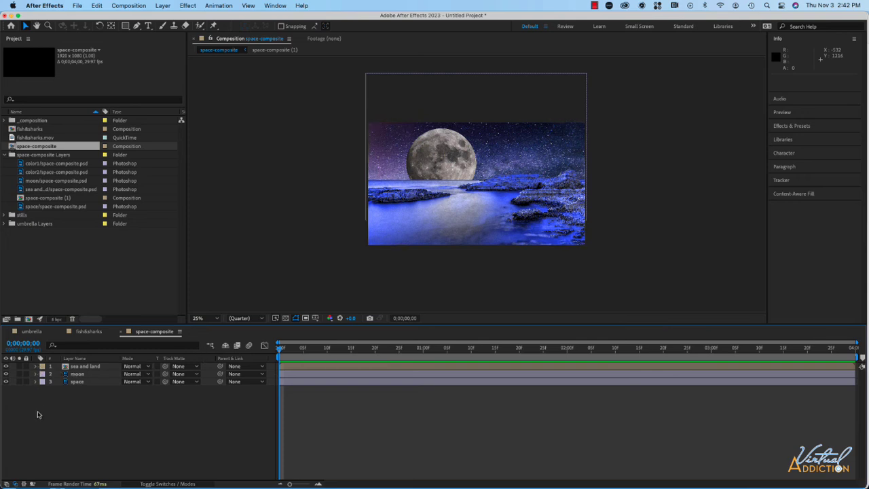
{"action": "left_click", "coordinate": [90, 366]}
{"action": "left_click", "coordinate": [99, 401]}
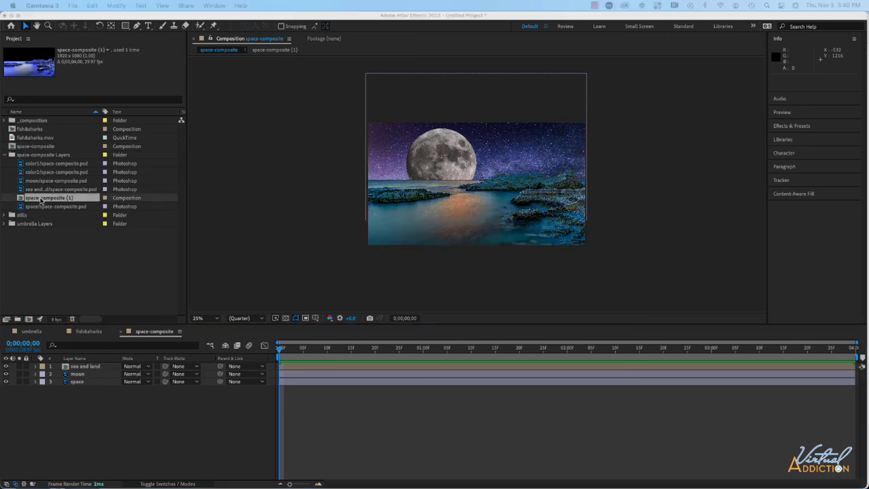
- Open the nested space-composite (1) composition from the space-composite Layers folder and inspect its sea and land layer
{"action": "double_click", "coordinate": [41, 198]}
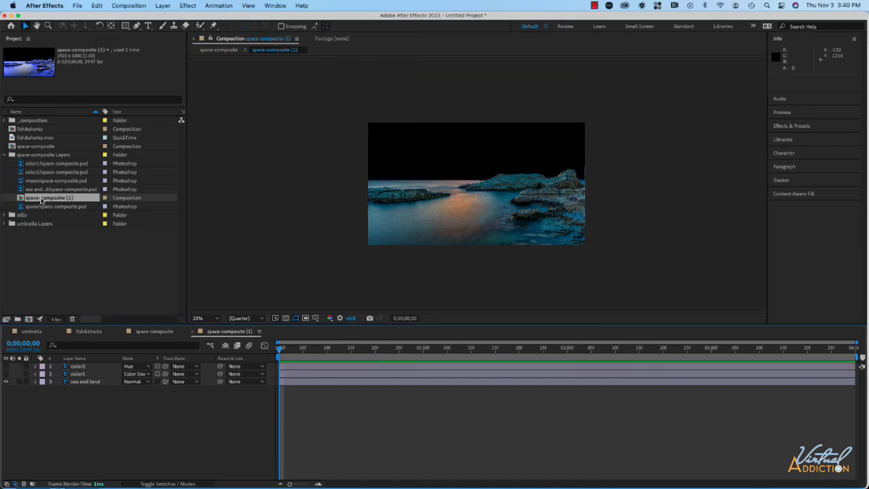
{"action": "left_click", "coordinate": [93, 383]}
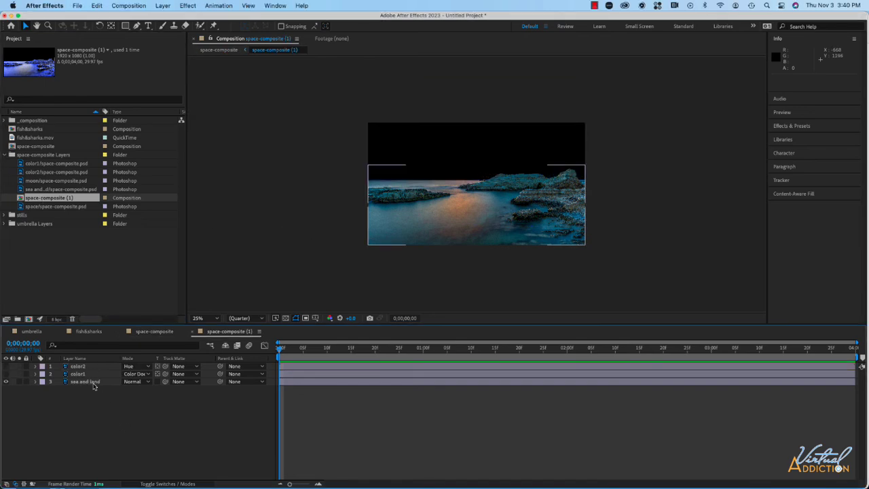
{"action": "left_click", "coordinate": [266, 388]}
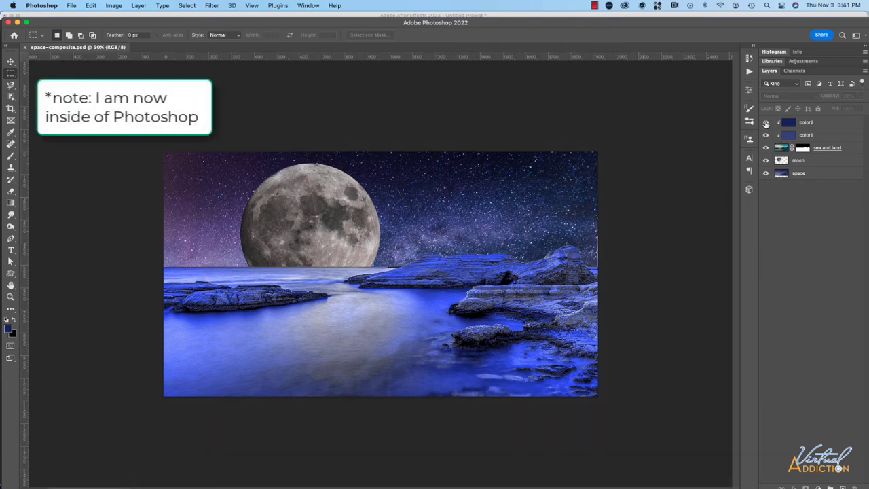
- In Photoshop, isolate the space layer of space-composite.psd and turn the moon and sea and land layers back on
{"action": "left_click", "coordinate": [766, 173], "text": "alt"}
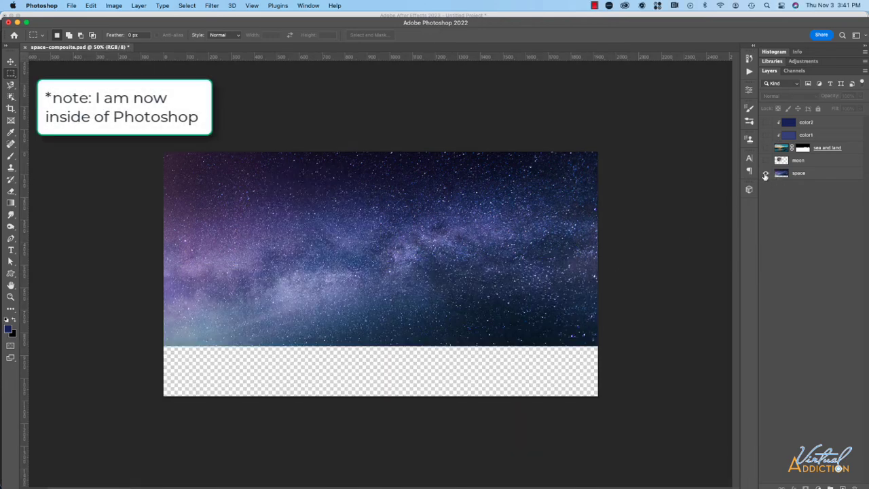
{"action": "left_click", "coordinate": [765, 161]}
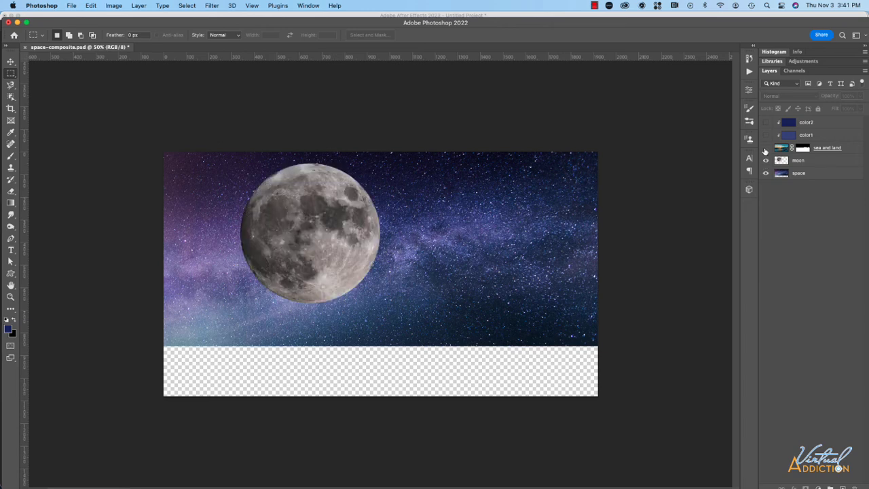
{"action": "left_click", "coordinate": [764, 148]}
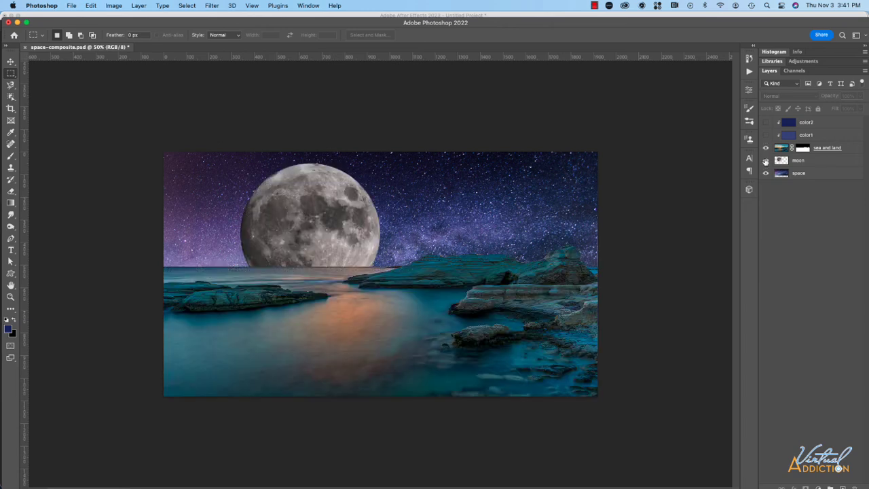
- Hide the moon and space layers and compare the sea and land layer with its mask disabled and enabled
{"action": "left_click", "coordinate": [765, 160]}
{"action": "left_click", "coordinate": [802, 148], "text": "shift"}
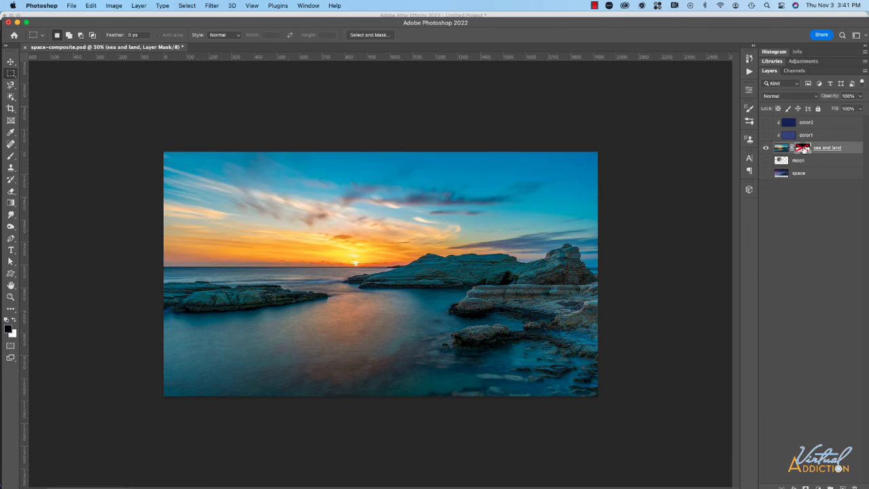
{"action": "left_click", "coordinate": [803, 148], "text": "shift"}
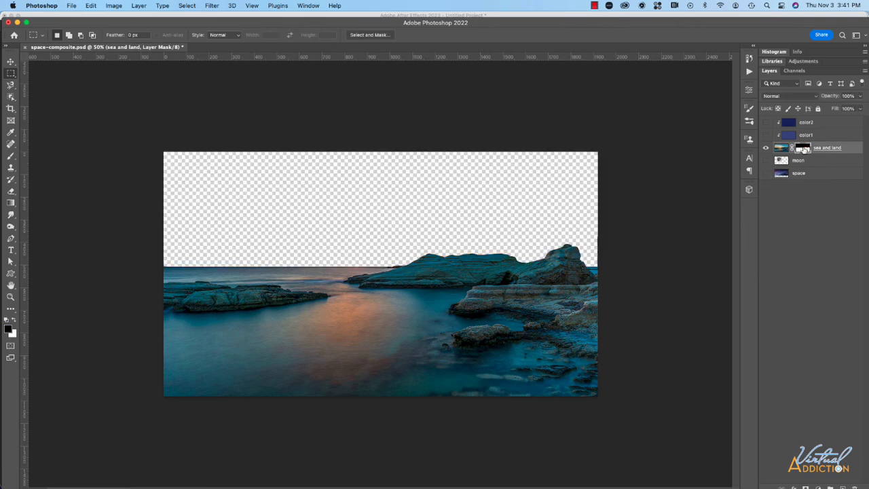
{"action": "left_click", "coordinate": [804, 149], "text": "shift"}
{"action": "left_click", "coordinate": [804, 148], "text": "shift"}
- Restore the visibility of the moon, space, color1 and color2 layers
{"action": "left_click_drag", "start_coordinate": [767, 160], "coordinate": [765, 173]}
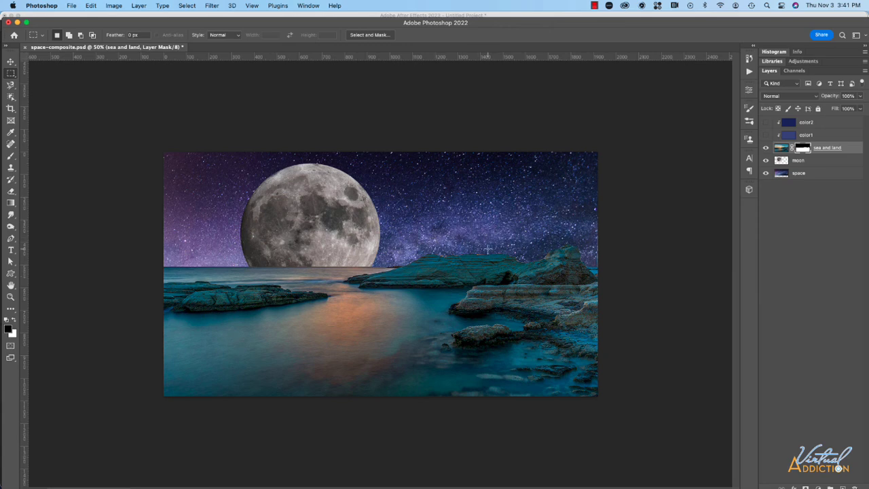
{"action": "left_click", "coordinate": [766, 135]}
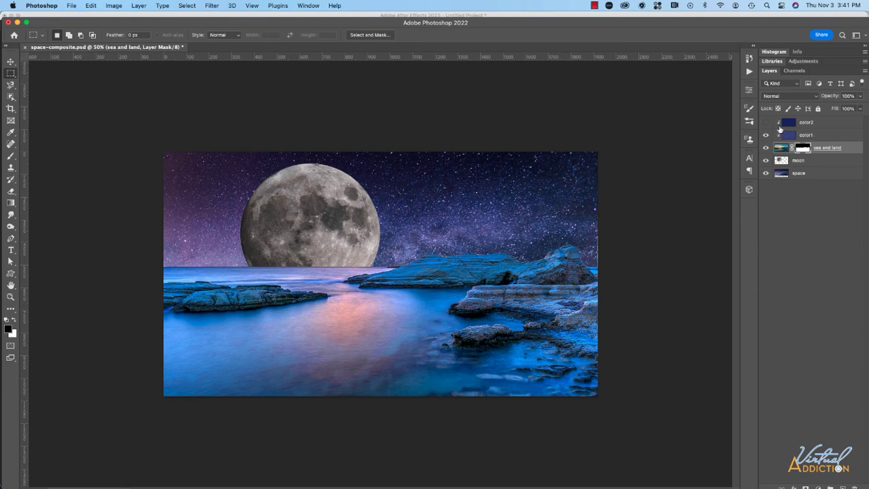
{"action": "left_click", "coordinate": [766, 122]}
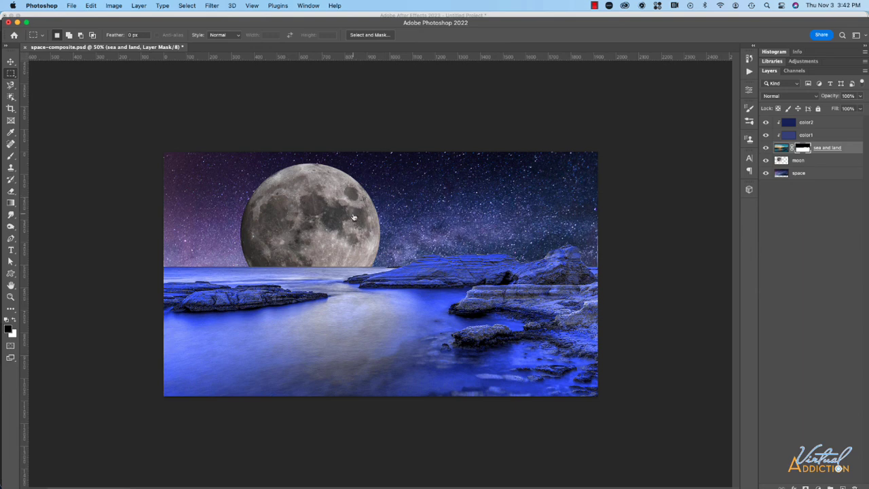
- Switch back to After Effects and make the color1 and color2 layers visible in the space-composite (1) composition
{"action": "key", "text": "super+Tab"}
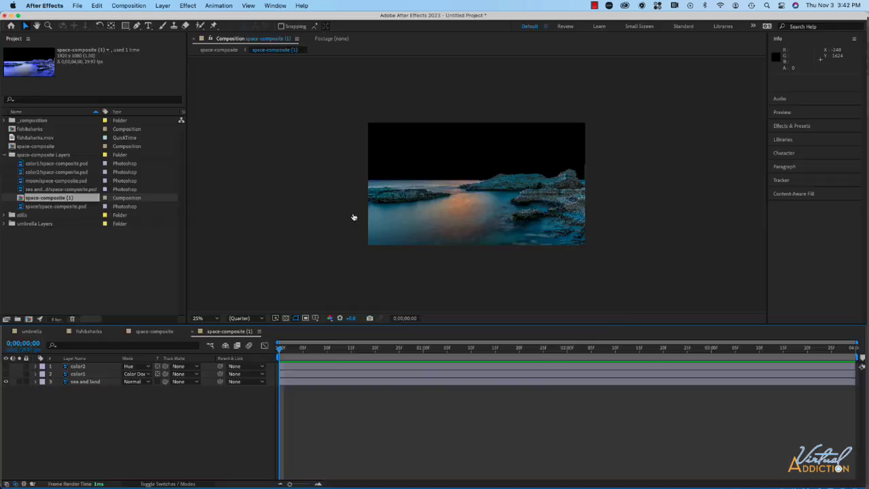
{"action": "left_click", "coordinate": [6, 374]}
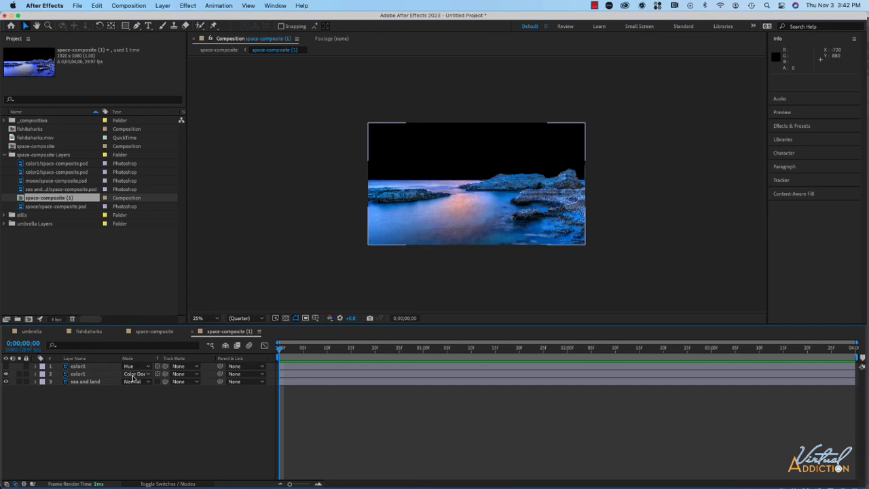
{"action": "left_click", "coordinate": [6, 366]}
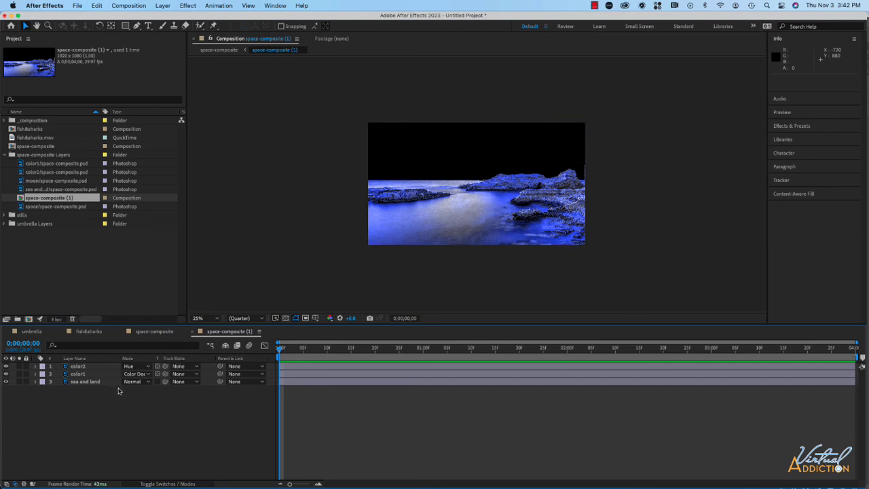
- Toggle the timeline columns between blending modes and layer switches, leaving the layer switches displayed
{"action": "left_click", "coordinate": [170, 483]}
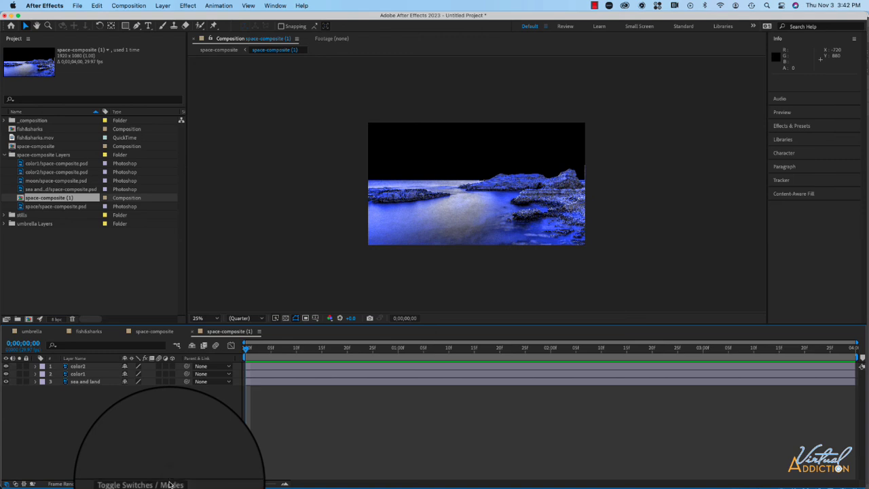
{"action": "left_click", "coordinate": [170, 483]}
{"action": "left_click", "coordinate": [170, 484]}
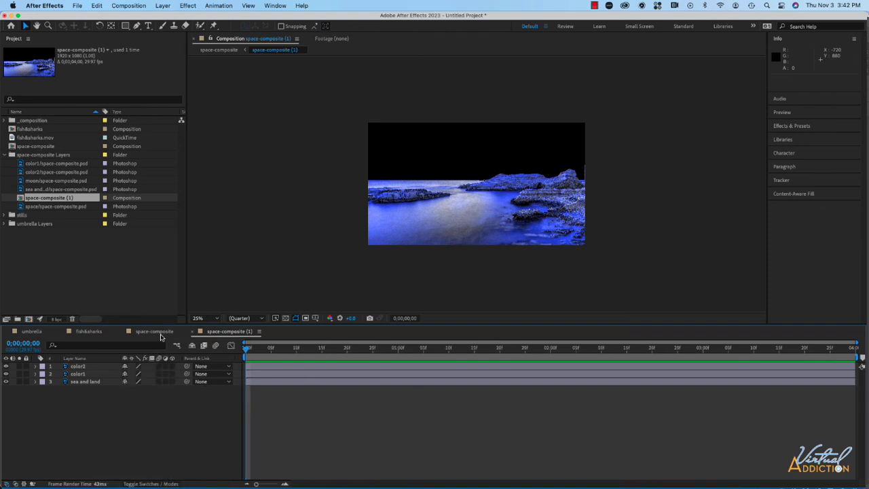
- Toggle the sea and land layer's visibility in space-composite and compare that composition with the nested space-composite (1) composition
{"action": "left_click", "coordinate": [163, 334]}
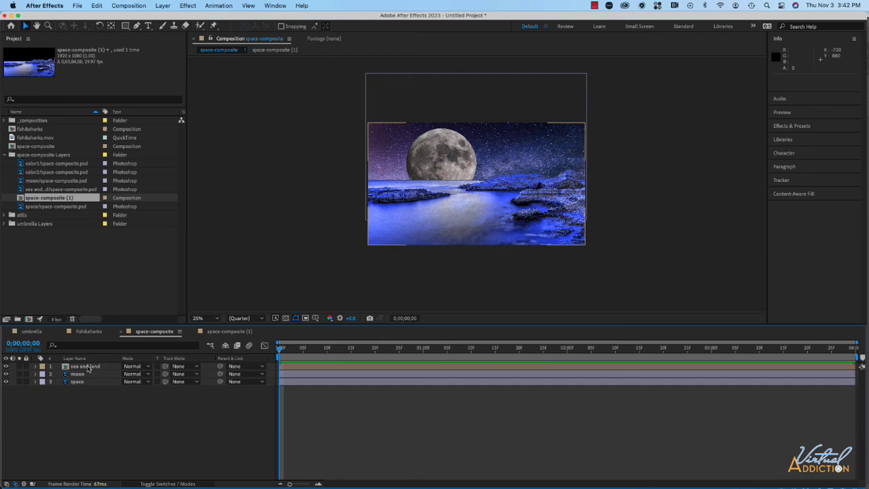
{"action": "left_click", "coordinate": [7, 367]}
{"action": "left_click", "coordinate": [6, 366]}
{"action": "left_click", "coordinate": [229, 331]}
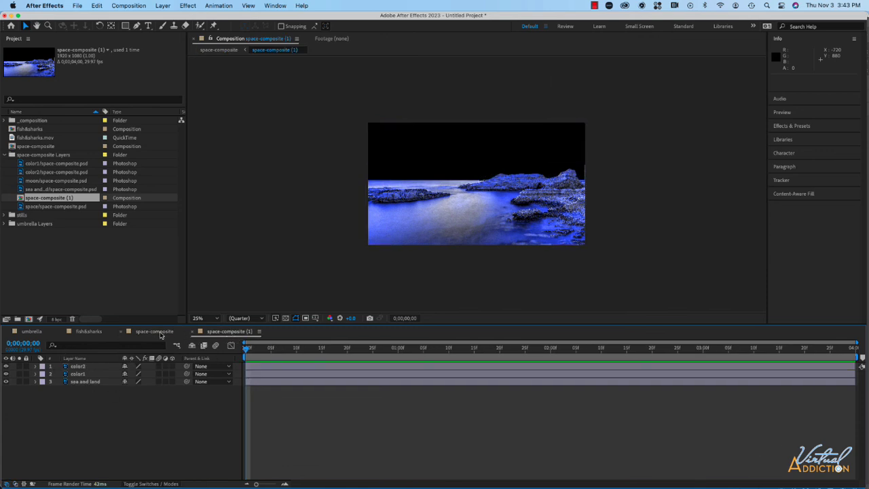
{"action": "left_click", "coordinate": [160, 332]}
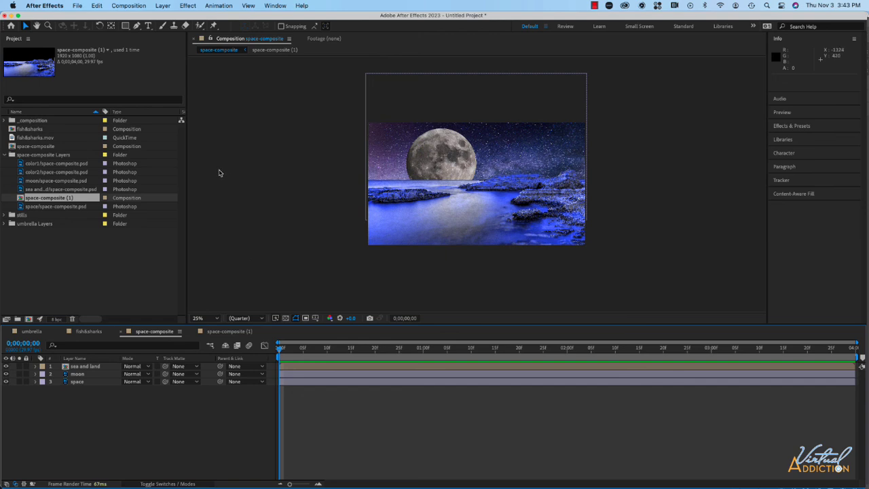
- Collapse the space-composite Layers folder and move the fish&sharks and space-composite compositions into the _composition folder
{"action": "left_click", "coordinate": [4, 155]}
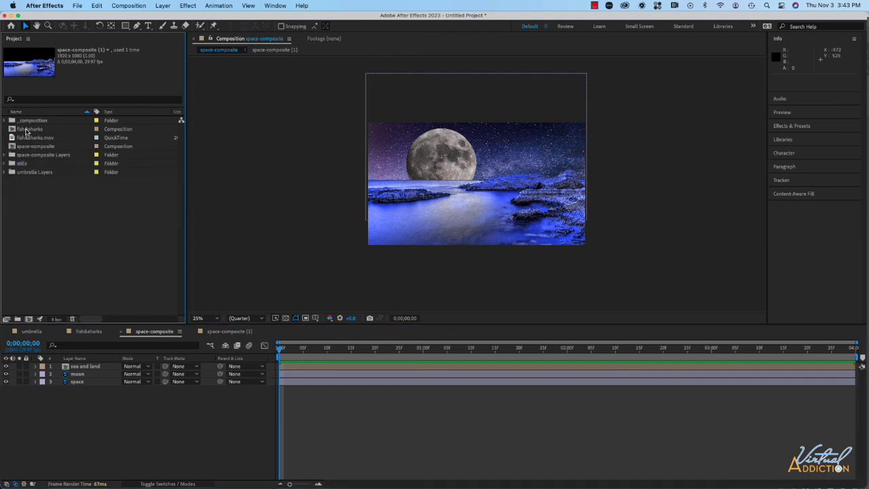
{"action": "left_click_drag", "start_coordinate": [29, 130], "coordinate": [37, 122]}
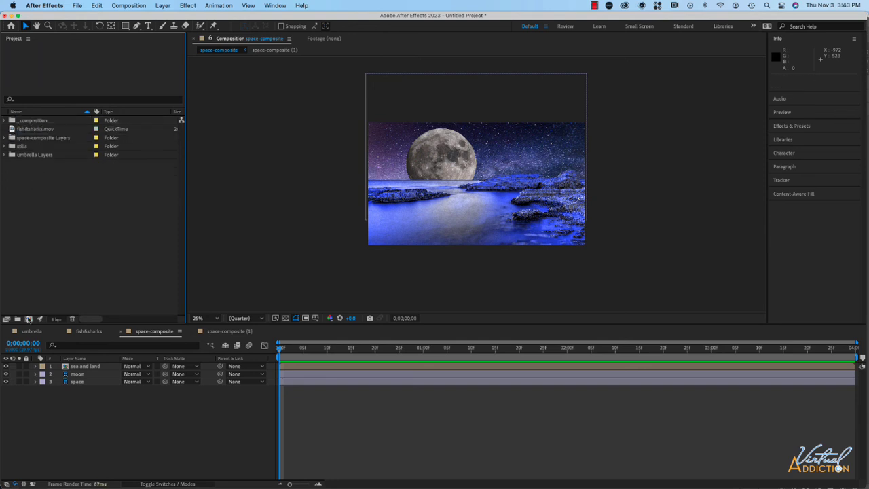
- Create a project folder named video and move fish&sharks.mov into it, leaving the folder collapsed
{"action": "left_click", "coordinate": [17, 318]}
{"action": "type", "text": "video"}
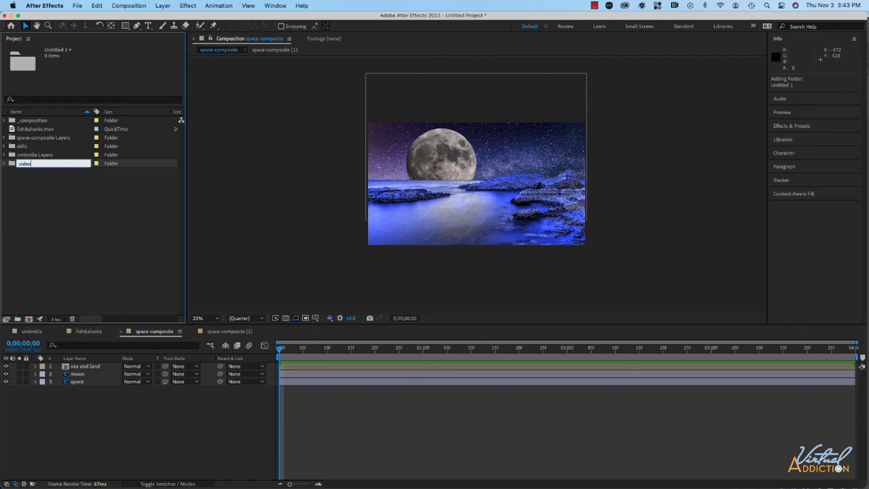
{"action": "key", "text": "Return"}
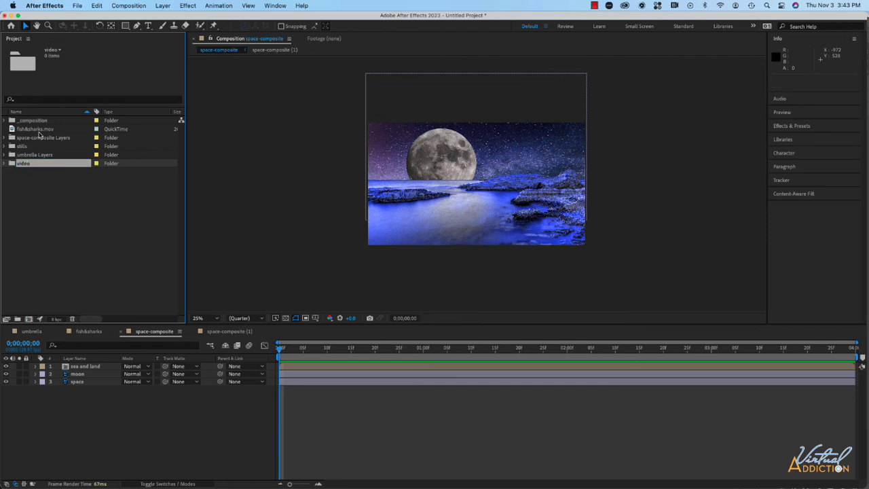
{"action": "left_click_drag", "start_coordinate": [39, 130], "coordinate": [33, 164]}
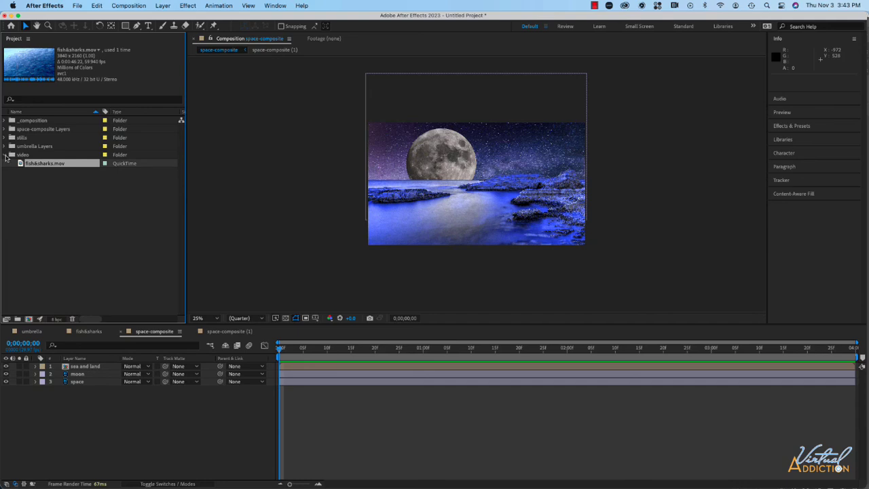
{"action": "left_click", "coordinate": [6, 155]}
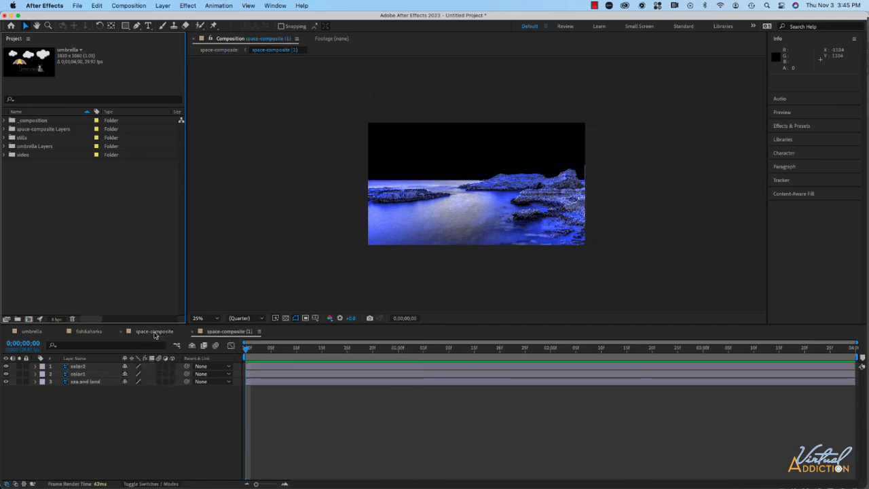
- Show the space-composite composition and inspect moon.jpg, oceanScene.jpg and shark1.jpg in the stills folder, leaving nothing selected
{"action": "left_click", "coordinate": [154, 331]}
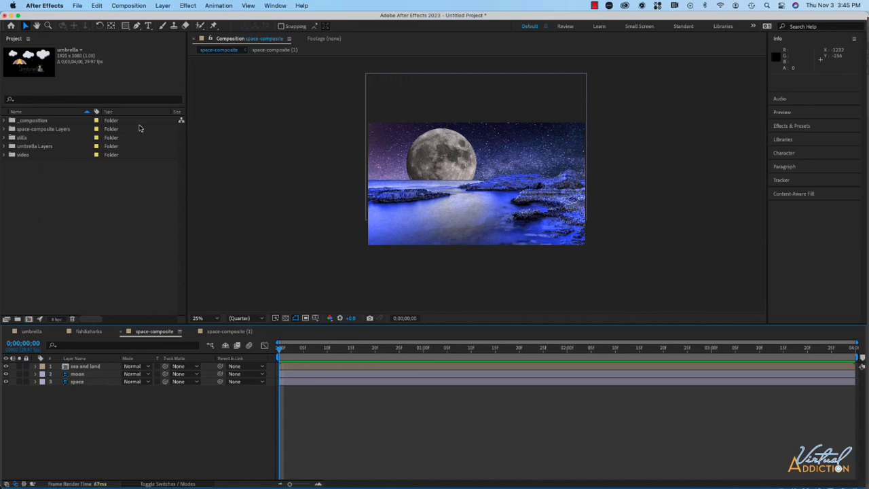
{"action": "left_click", "coordinate": [5, 137]}
{"action": "left_click", "coordinate": [41, 148]}
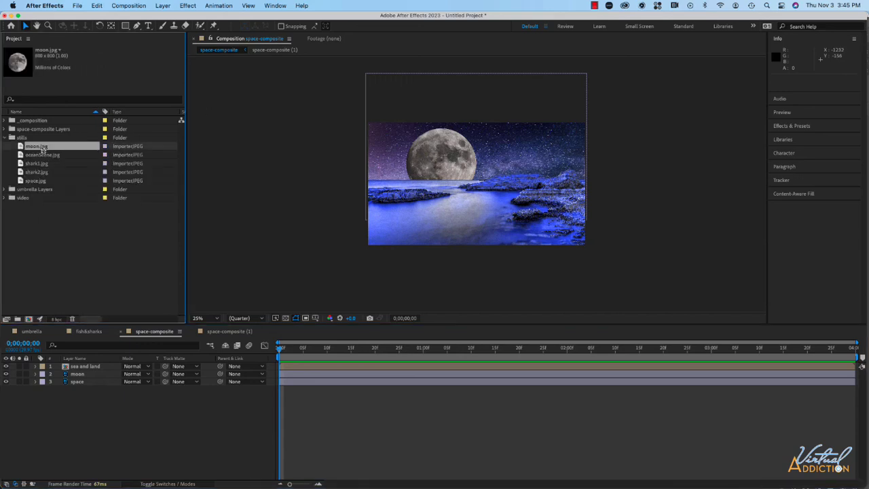
{"action": "left_click", "coordinate": [44, 155]}
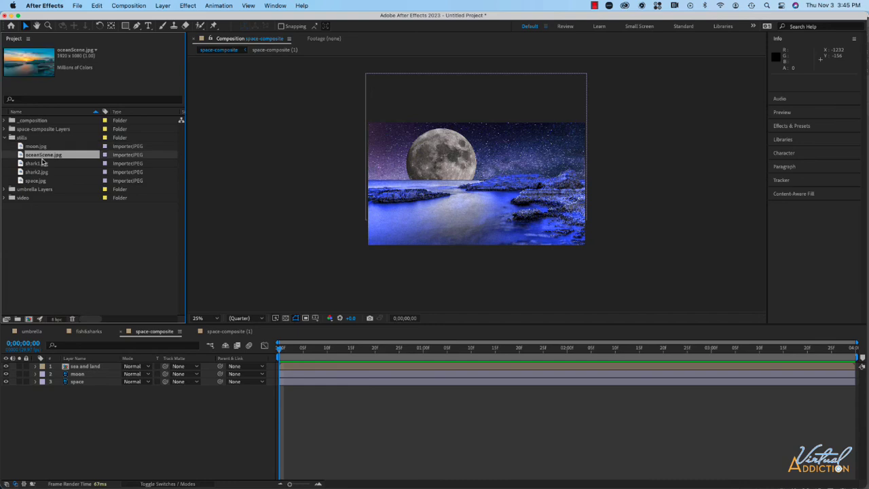
{"action": "left_click", "coordinate": [42, 164]}
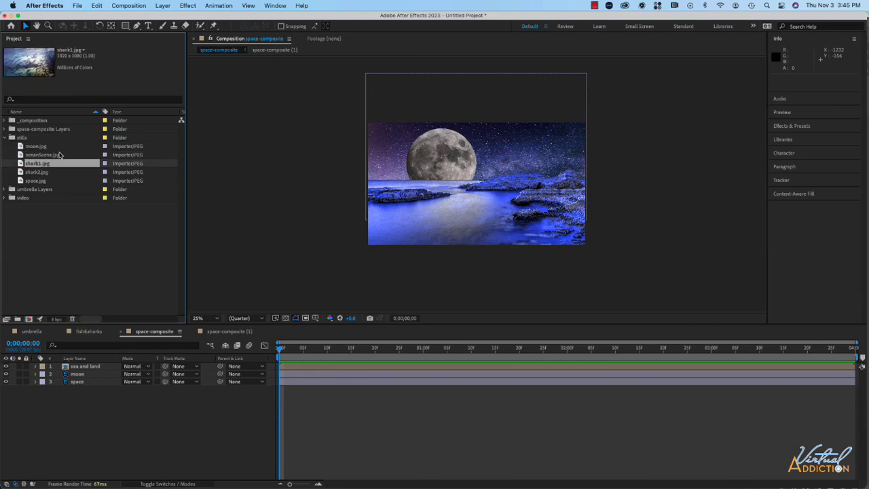
{"action": "left_click", "coordinate": [69, 239]}
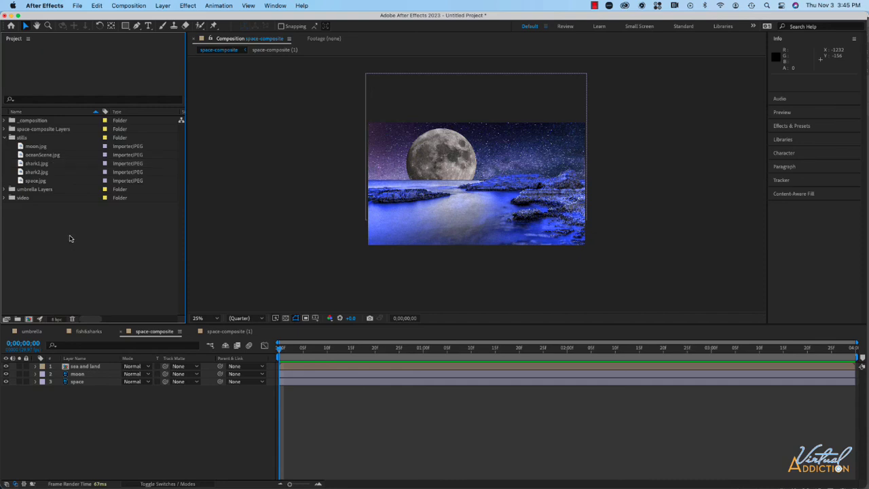